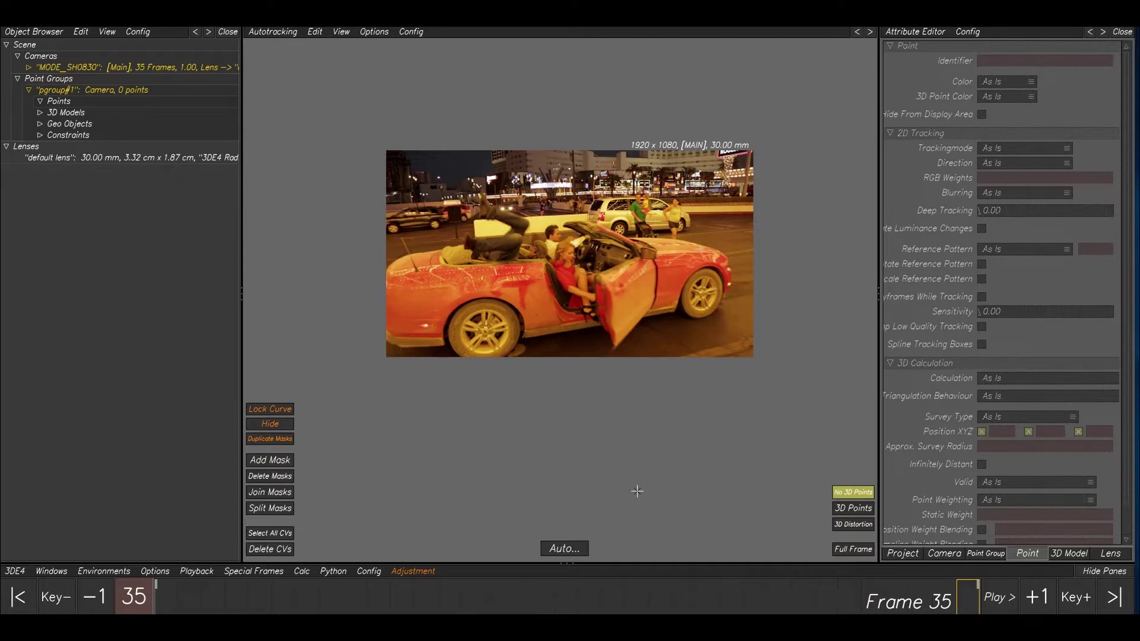
Set the camera's autotracking Active Points/Frame to 50 60.
middle_drag(409, 209, 446, 242)
middle_drag(685, 309, 631, 254)
scroll(631, 254, down, 3)
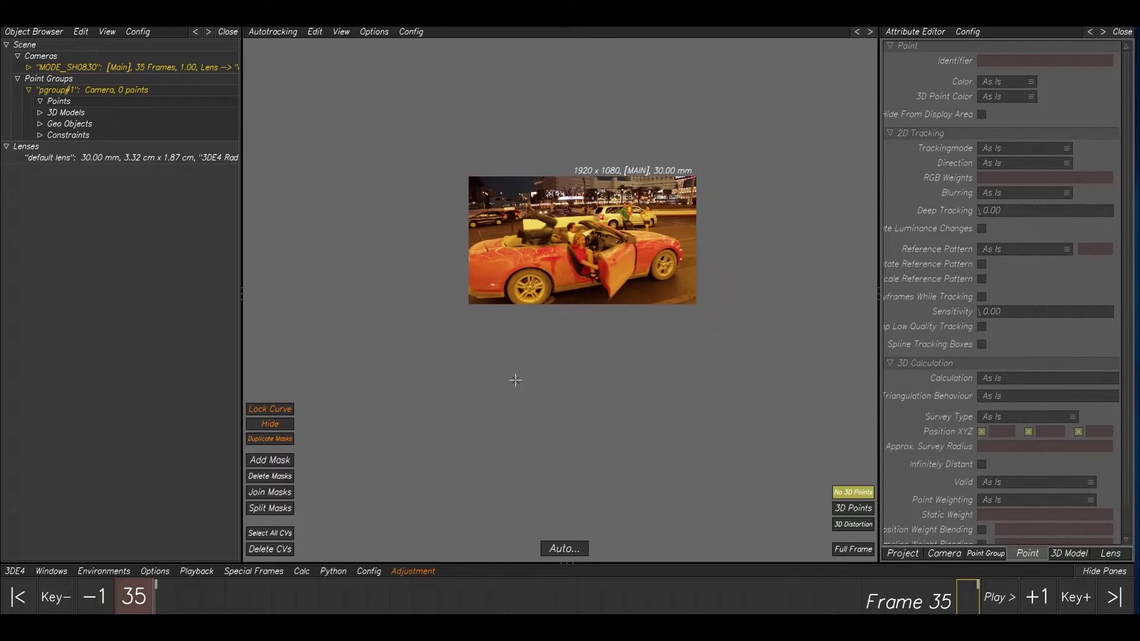
click(273, 33)
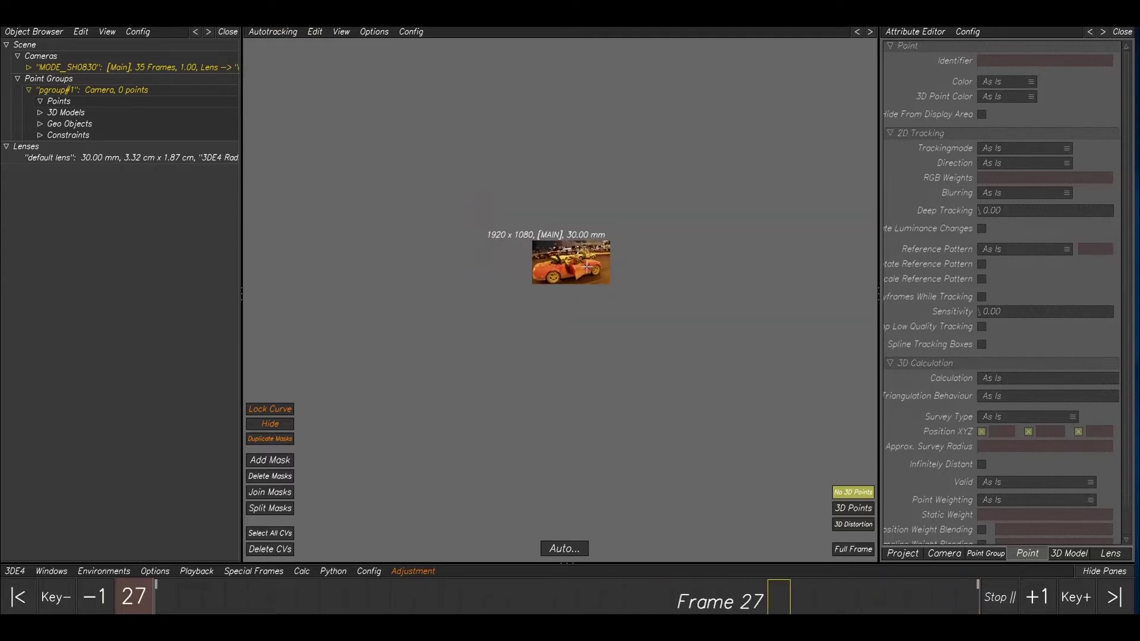
scroll(587, 267, up, 3)
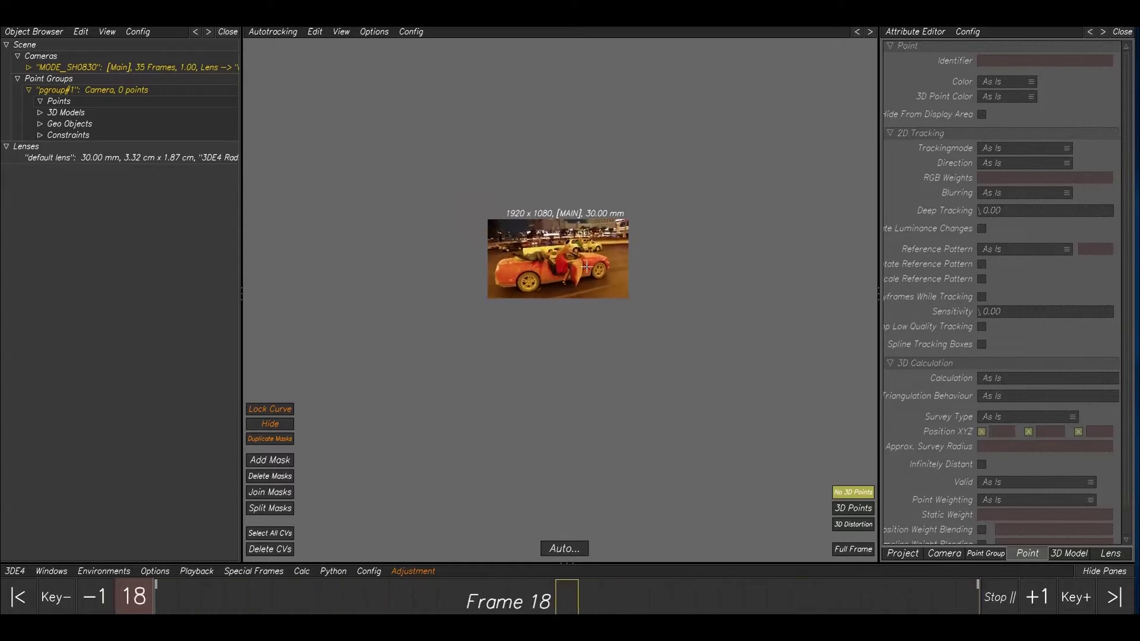
click(940, 554)
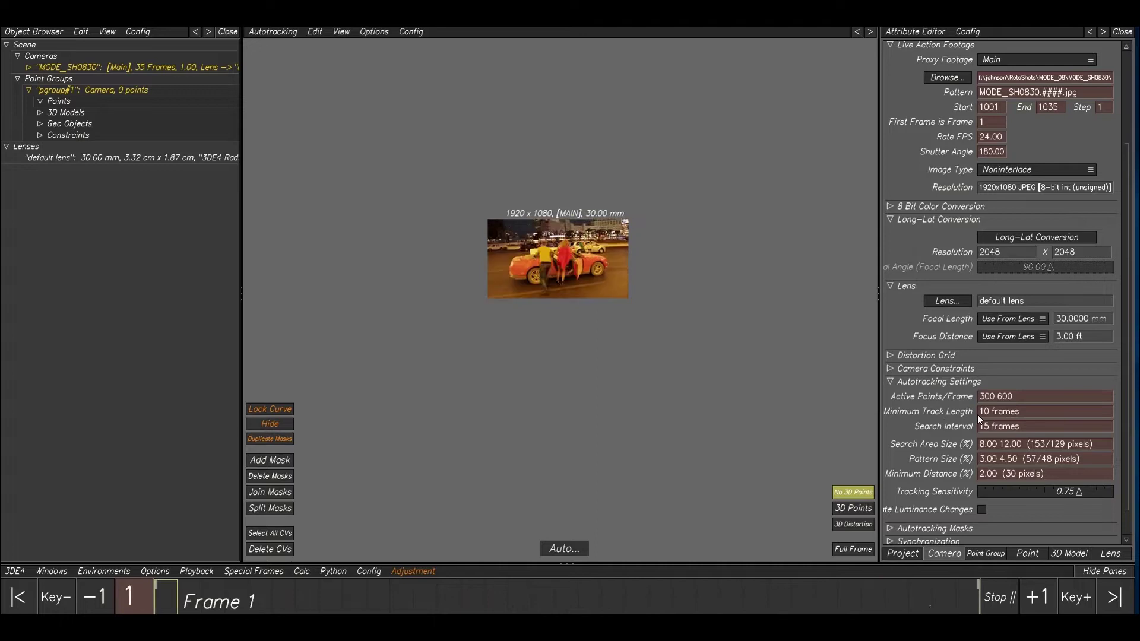
double_click(987, 396)
text(50)
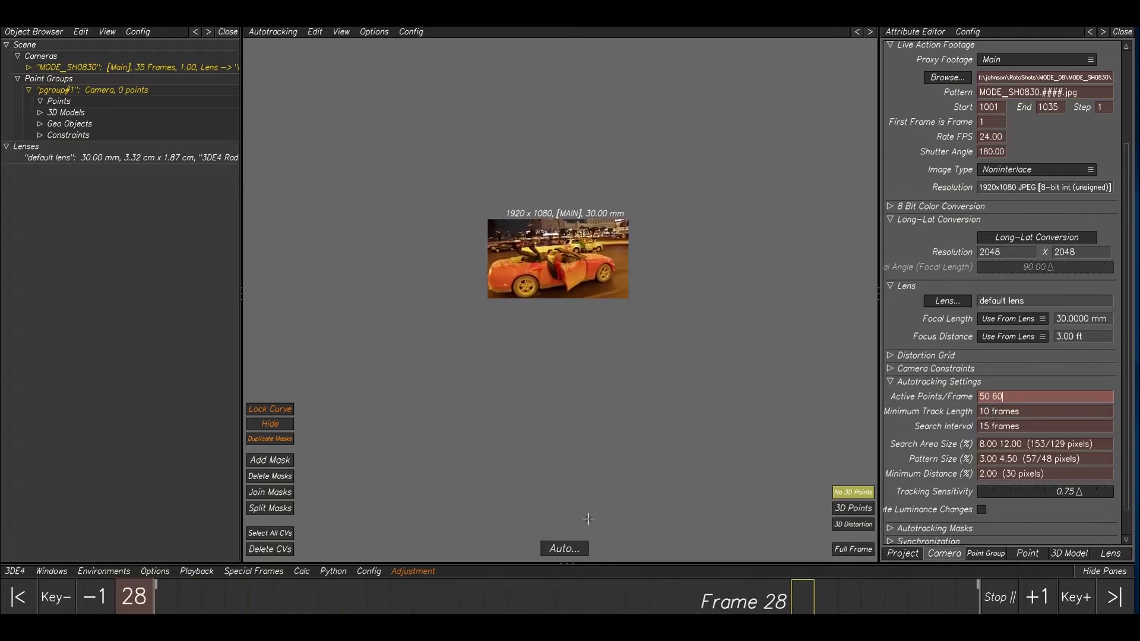
Run autotracking on the car footage with a Forward primary pass and a Backward secondary pass.
click(574, 603)
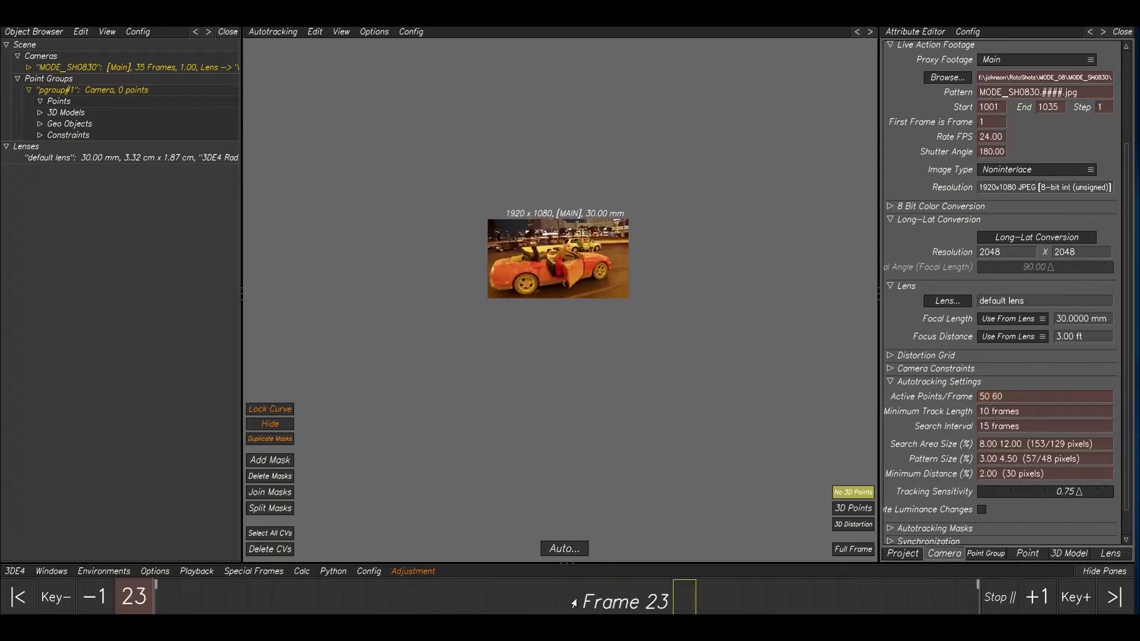
click(574, 603)
click(572, 552)
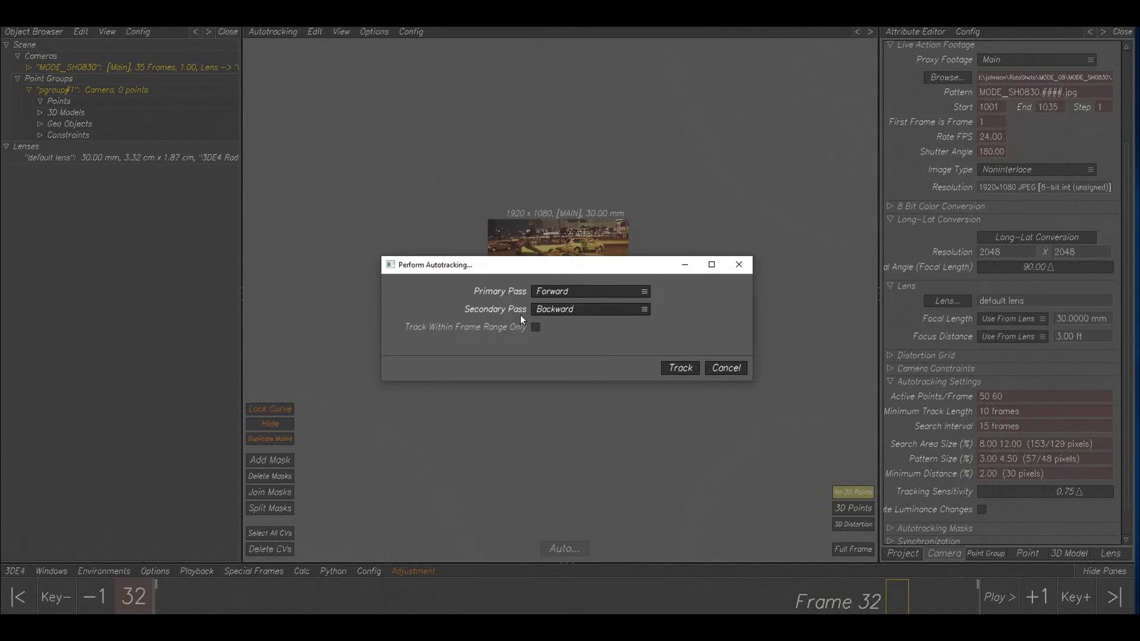
click(680, 368)
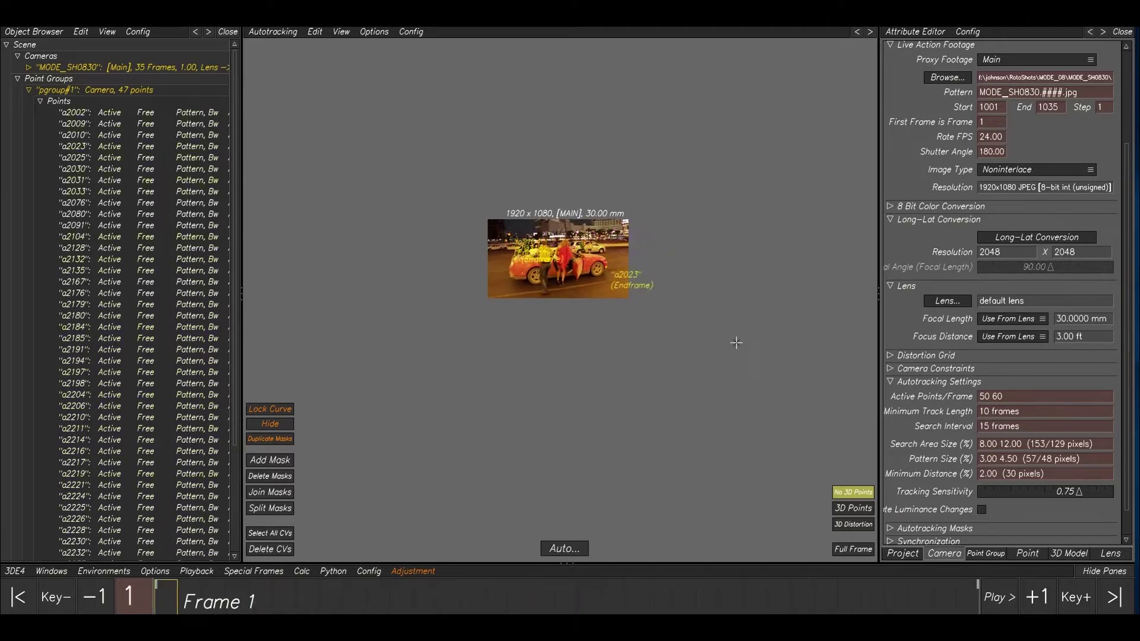
Scrub the tracked footage to frame 23, calculate all from scratch, and use the calculation result.
scroll(578, 248, up, 6)
drag(195, 592, 675, 601)
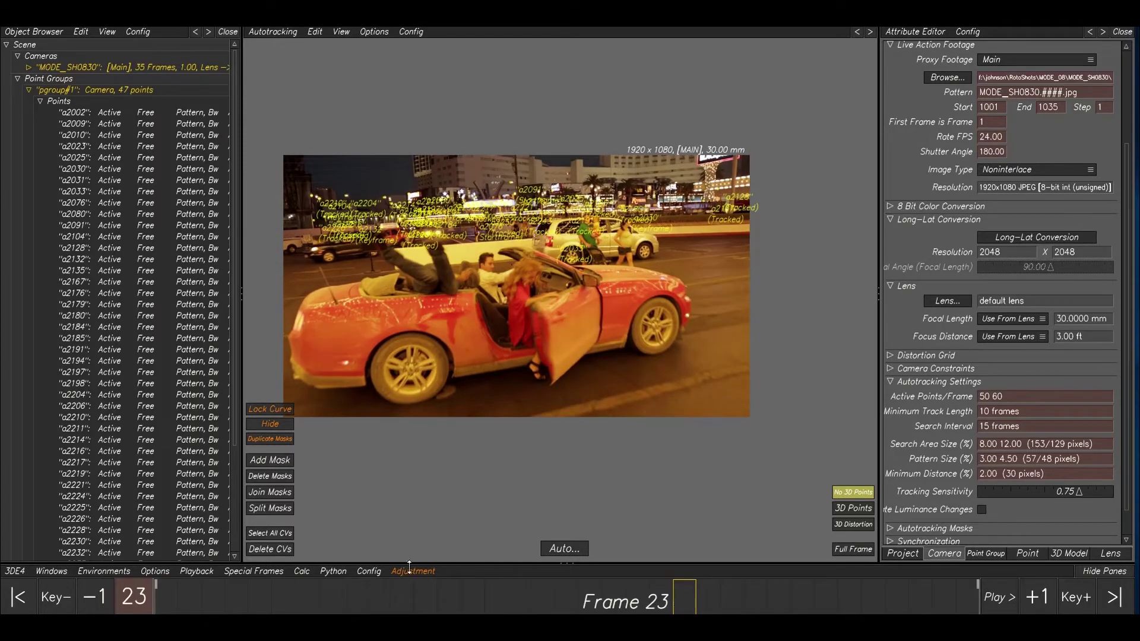
click(303, 572)
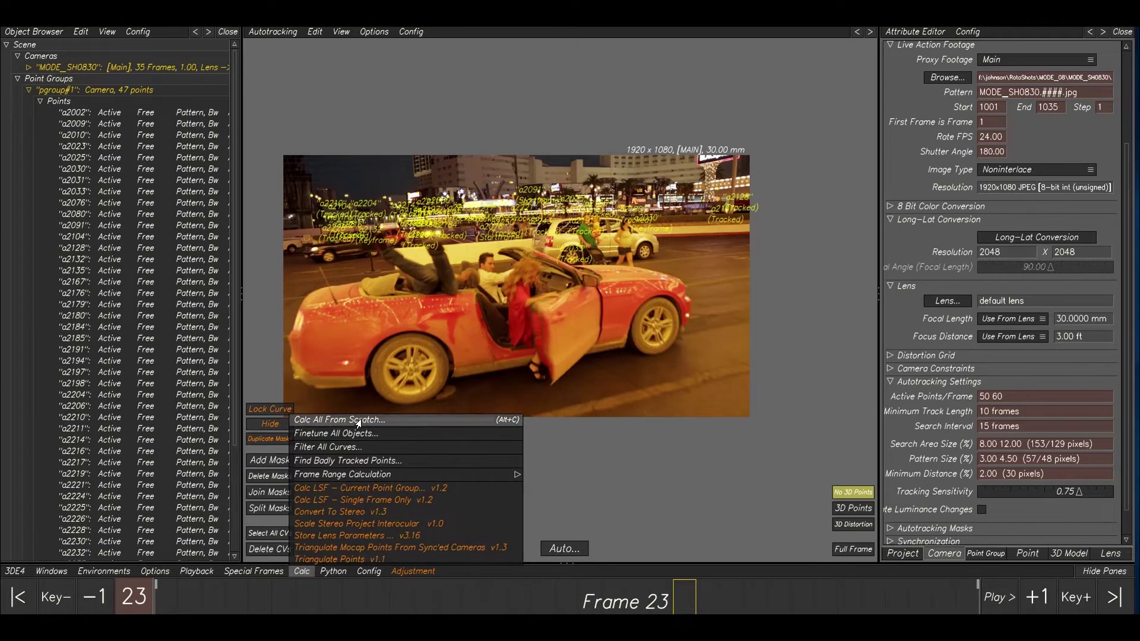
click(357, 420)
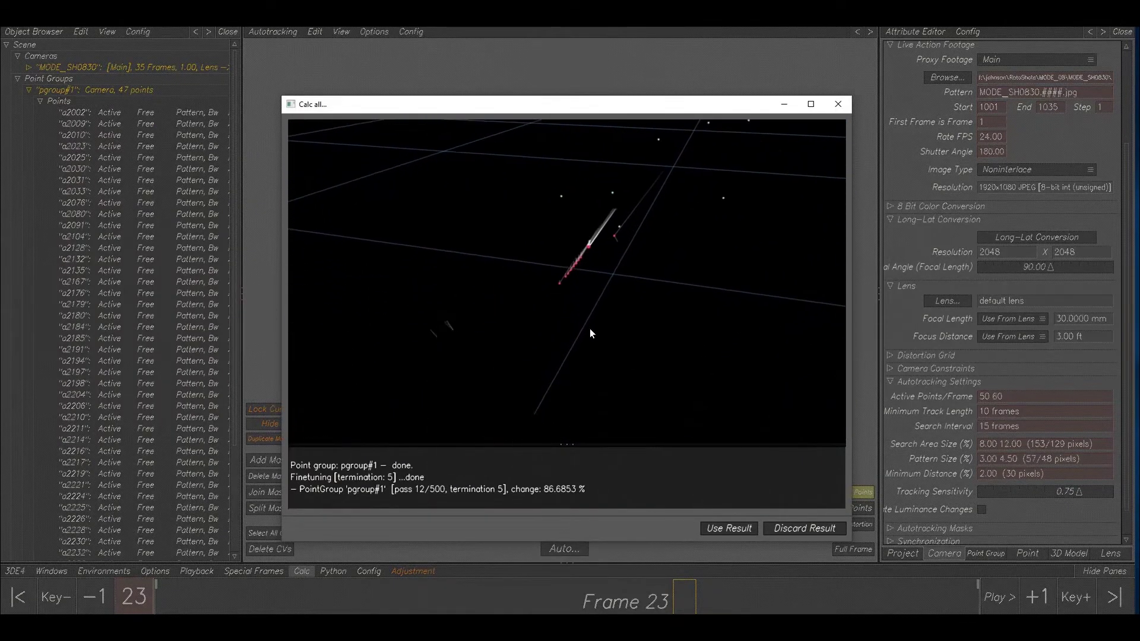
click(714, 529)
Switch the workspace to the Basic environment.
click(302, 572)
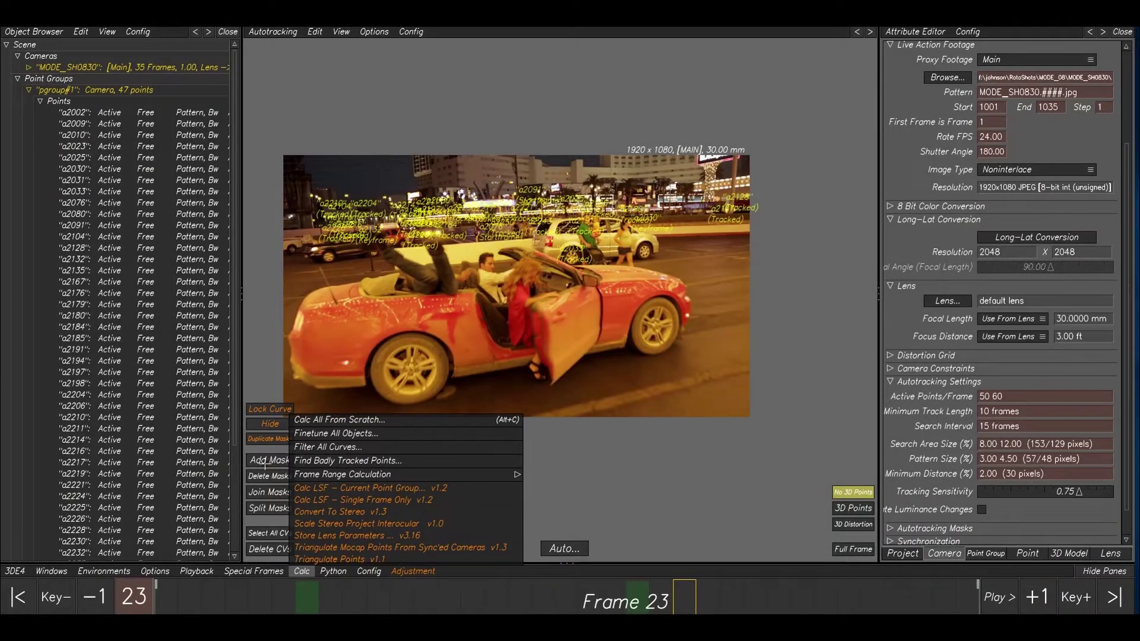
click(241, 451)
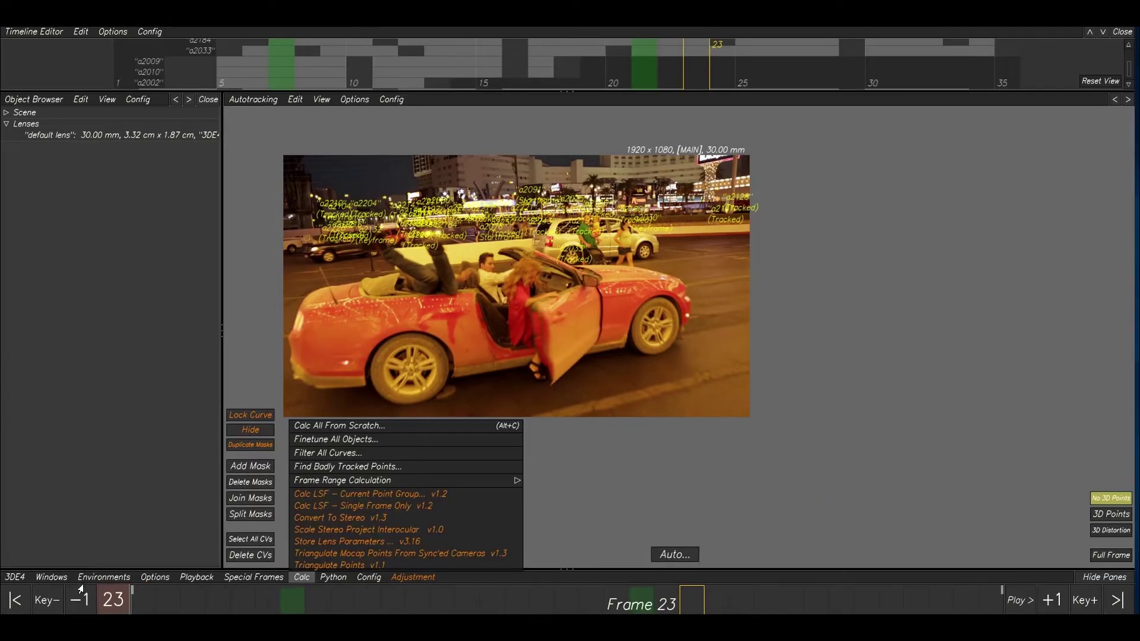
click(91, 578)
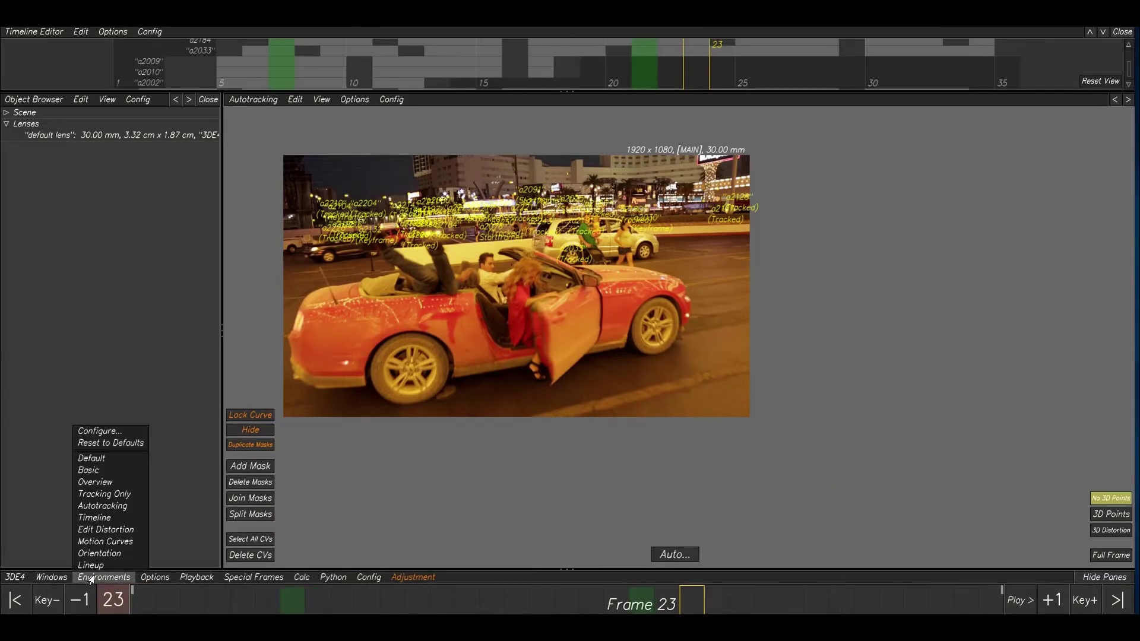
click(98, 471)
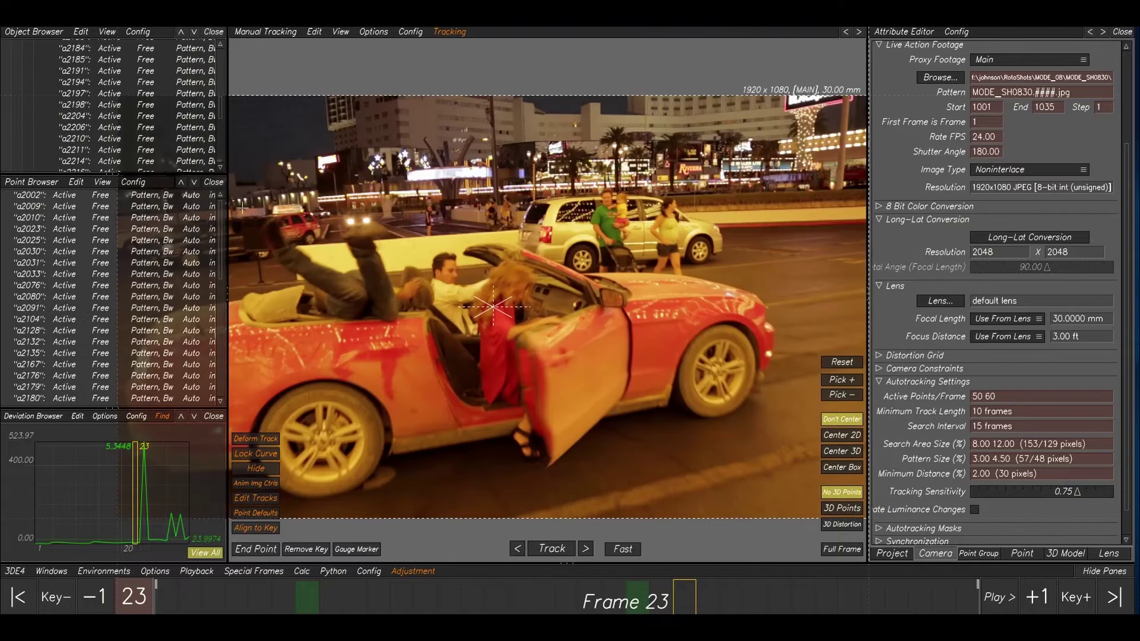
Widen the browser panes and look over the calculation status of the autotracked points.
click(143, 161)
drag(221, 115, 428, 134)
click(127, 113)
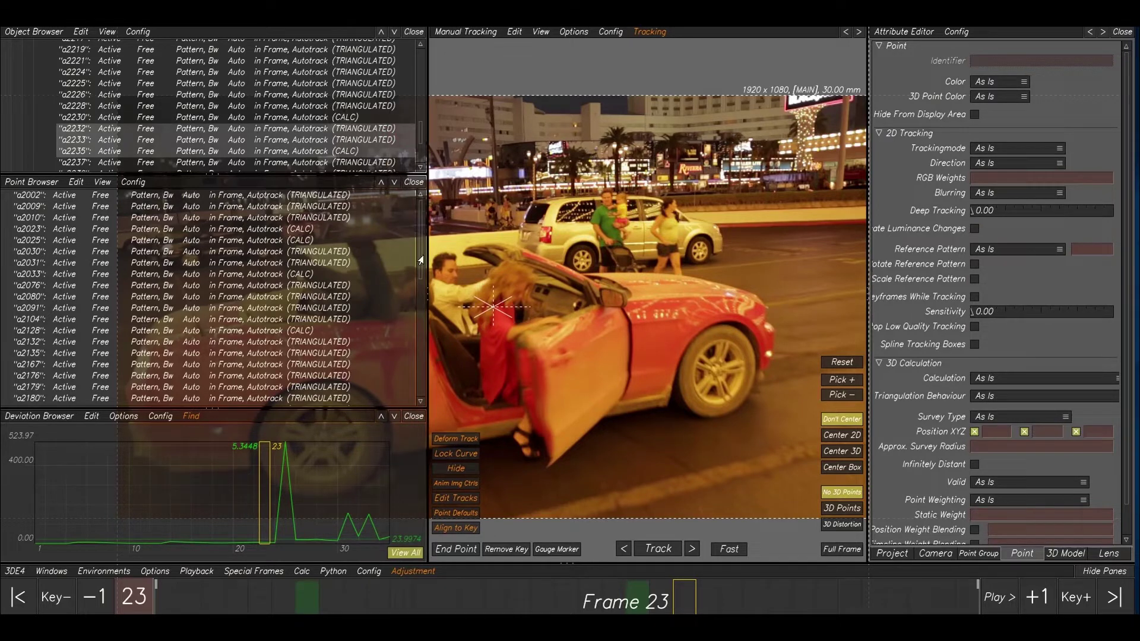
drag(420, 259, 420, 275)
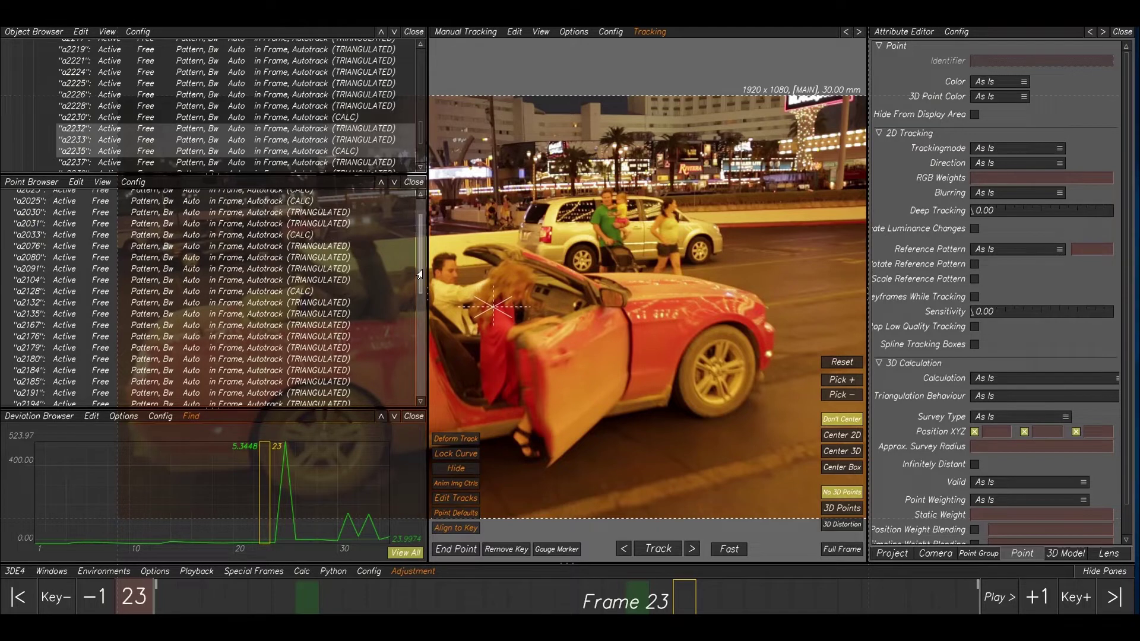
drag(420, 257, 385, 205)
Delete all autotracked points listed in the Point Browser.
click(327, 200)
scroll(376, 284, down, 10)
shift+click(323, 395)
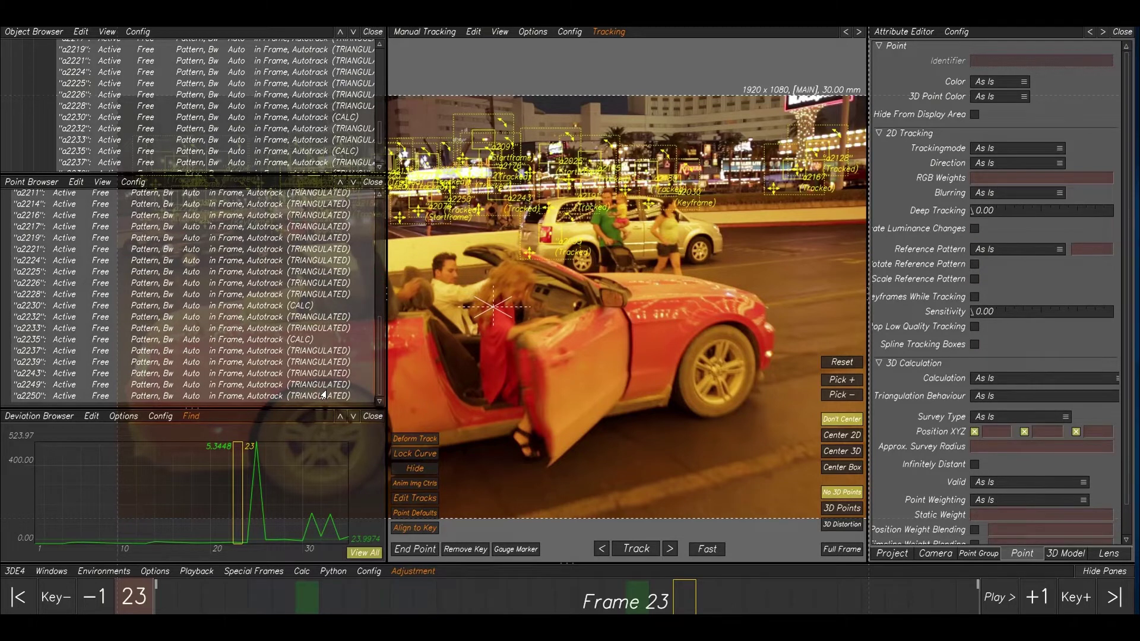
key(Delete)
click(540, 354)
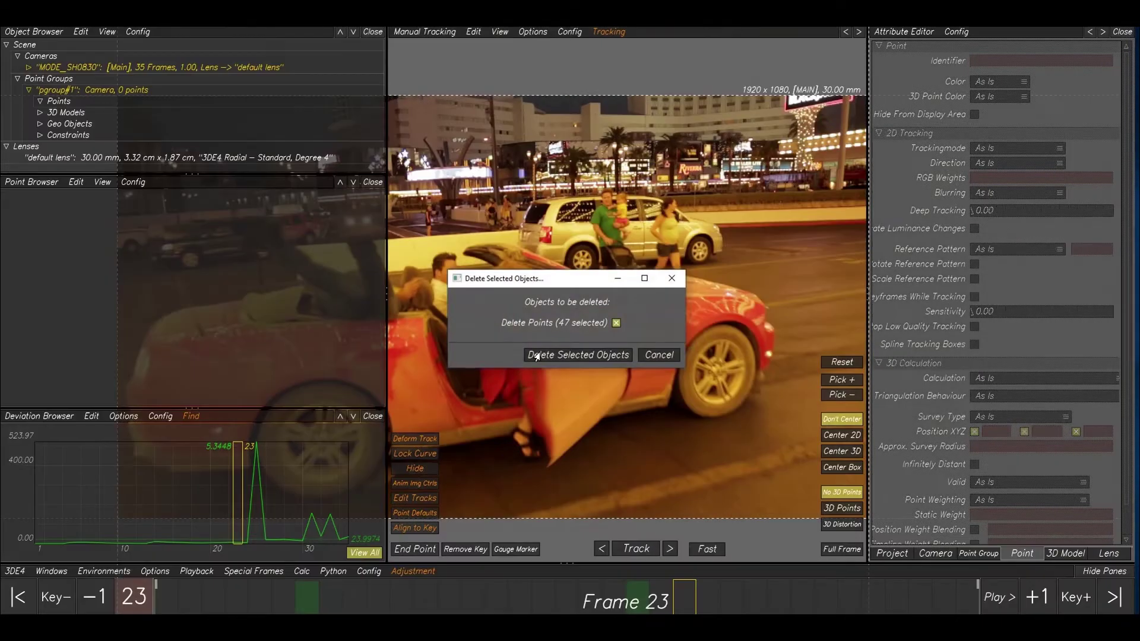
Narrow the browser panes and switch the viewport to the Autotracking controls and back to the Manual Tracking controls.
drag(386, 289, 230, 289)
click(281, 33)
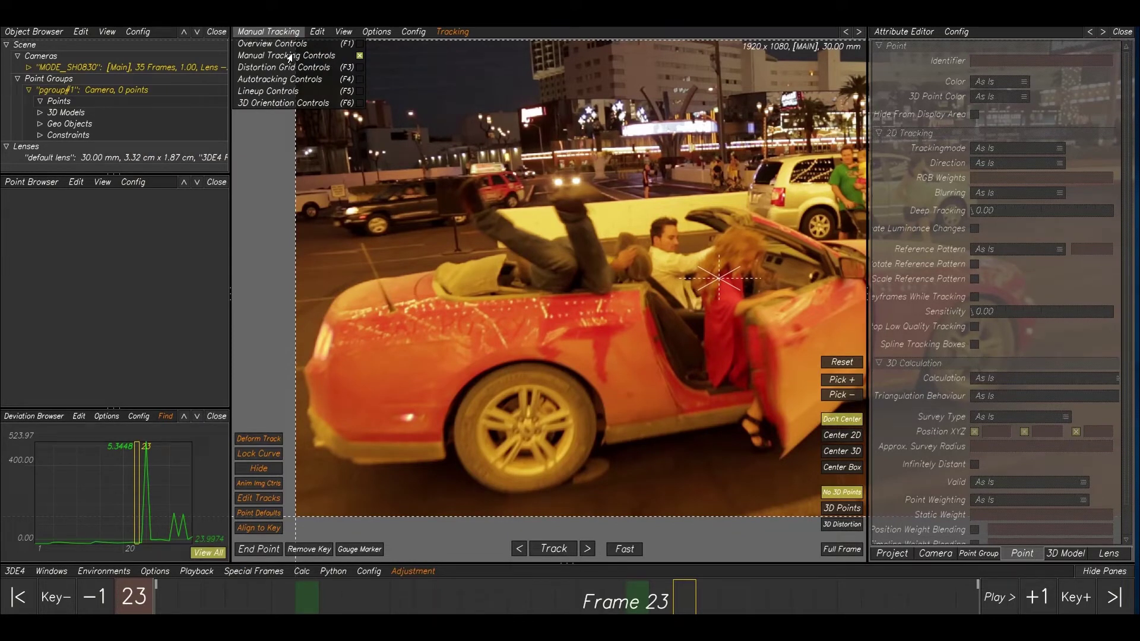
key(F4)
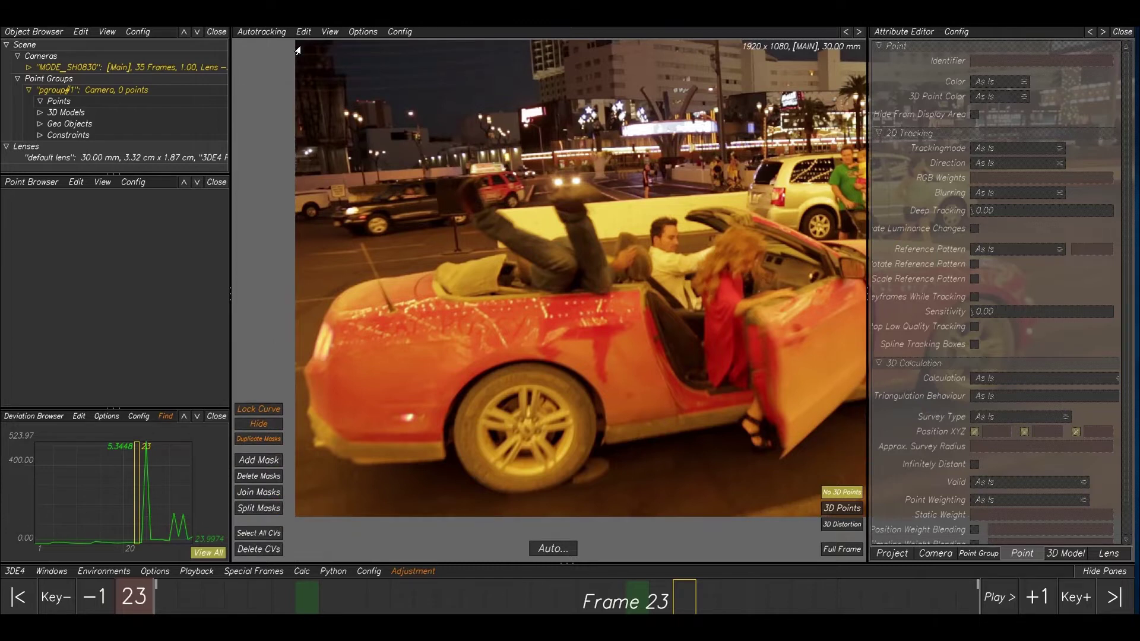
key(F3)
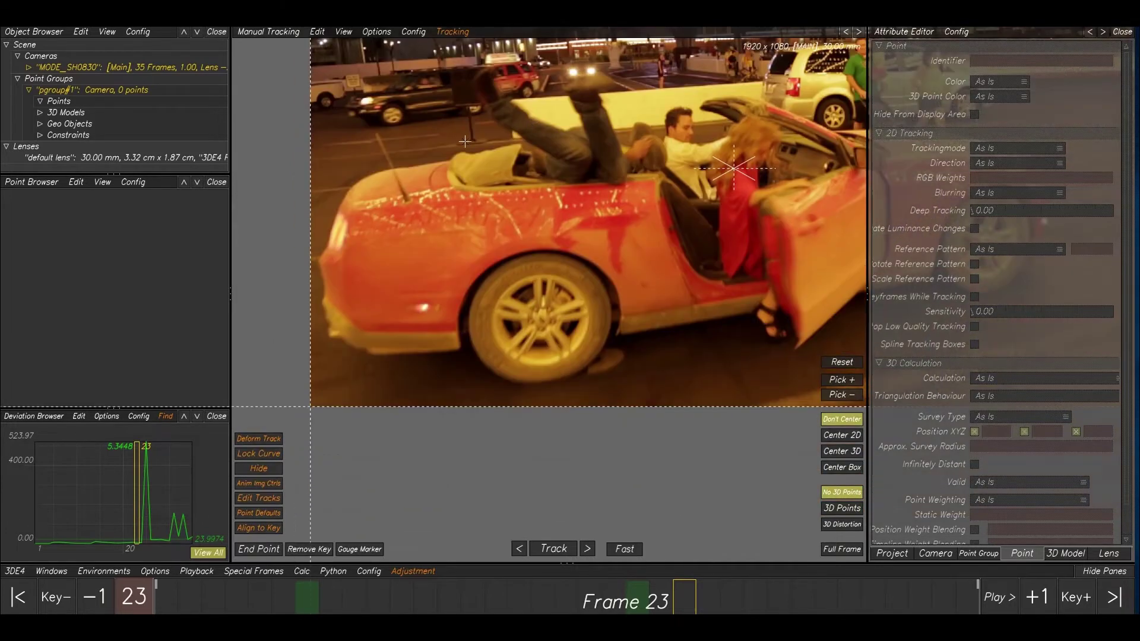
Examine the pavement marks behind the car at frame 1 and play through the footage to find trackable features.
middle_drag(353, 197, 417, 198)
scroll(418, 199, up, 3)
scroll(492, 222, down, 3)
middle_drag(492, 222, 344, 198)
scroll(388, 197, down, 3)
drag(254, 594, 72, 592)
middle_drag(300, 356, 481, 374)
scroll(512, 277, up, 5)
scroll(463, 269, down, 4)
middle_drag(474, 270, 398, 290)
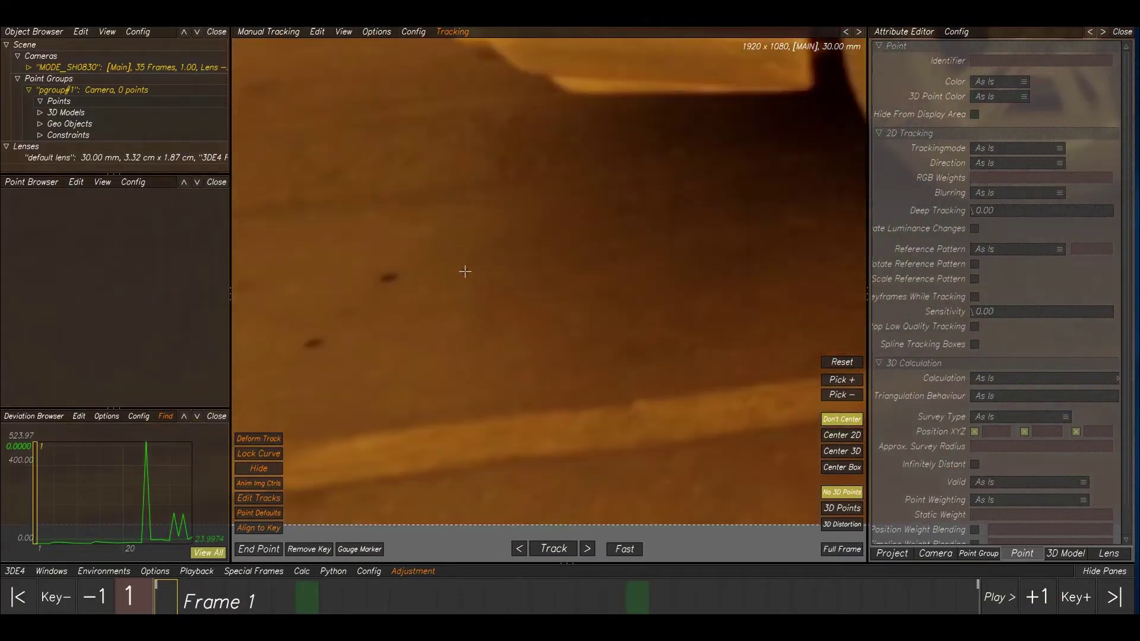
scroll(397, 289, down, 2)
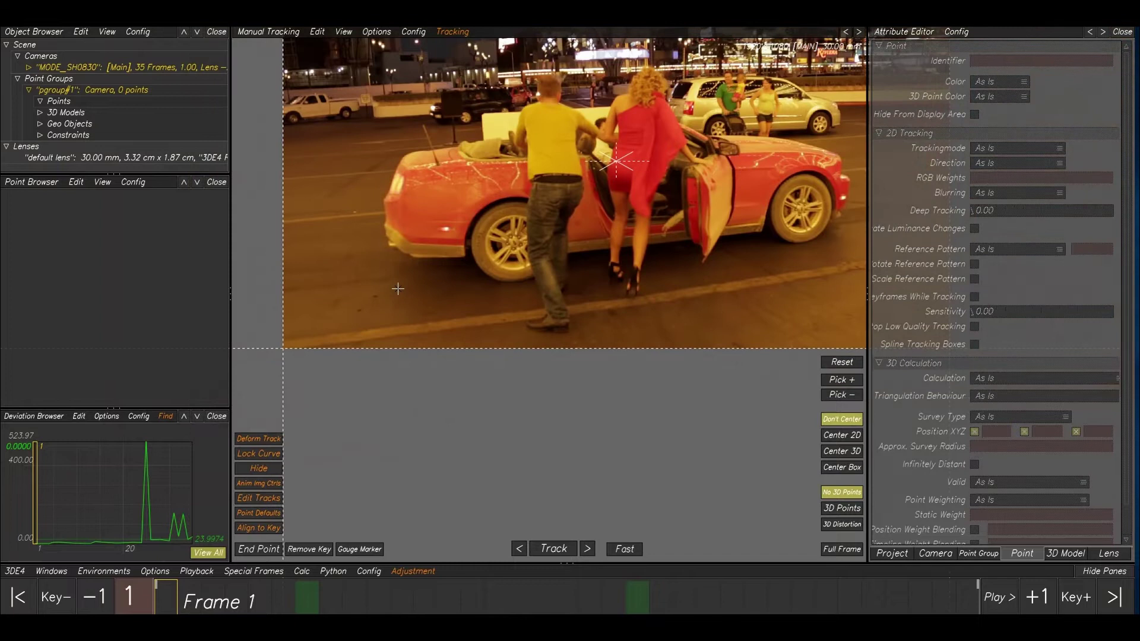
middle_drag(487, 238, 447, 292)
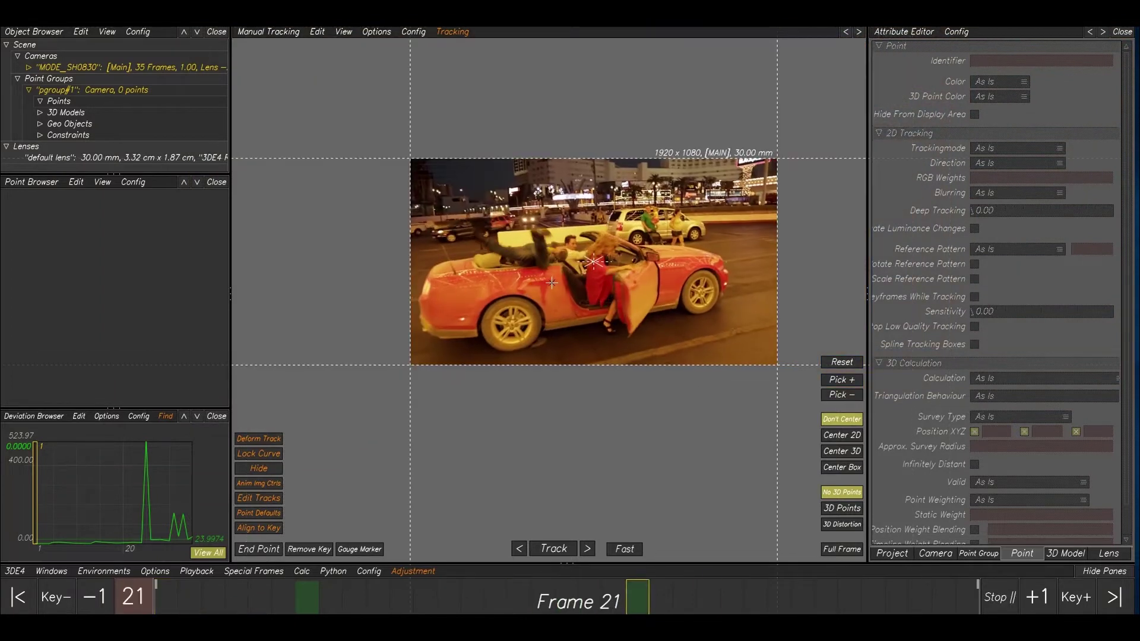
key(space)
drag(602, 602, 165, 600)
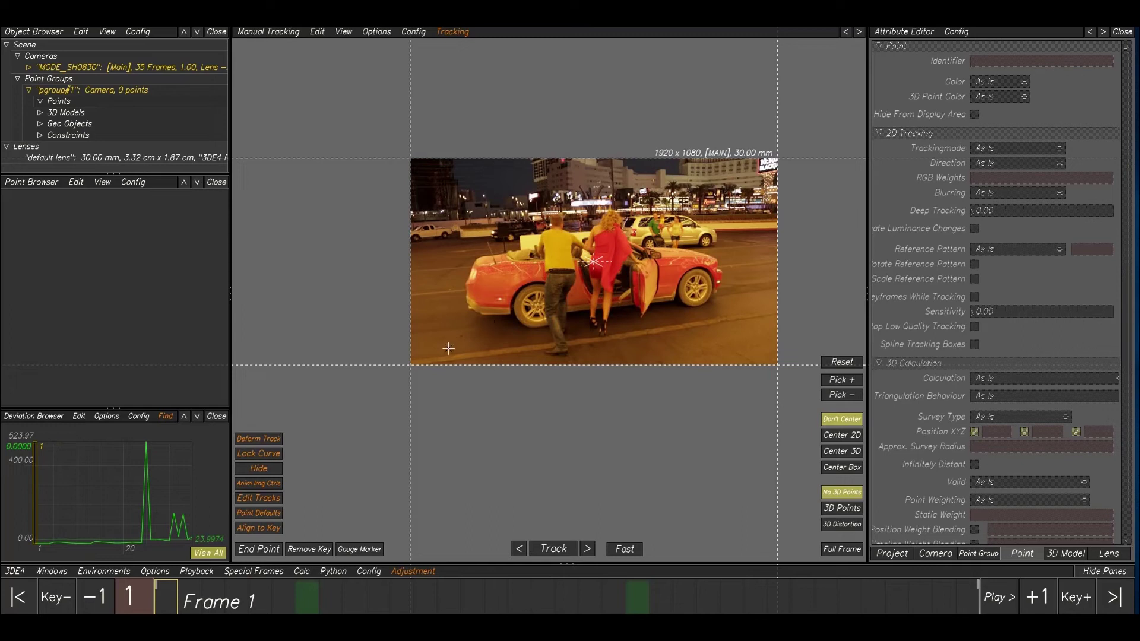
At frame 1, add tracking points on the dark pavement spot behind the car and on the plain pavement farther from it.
scroll(449, 348, up, 5)
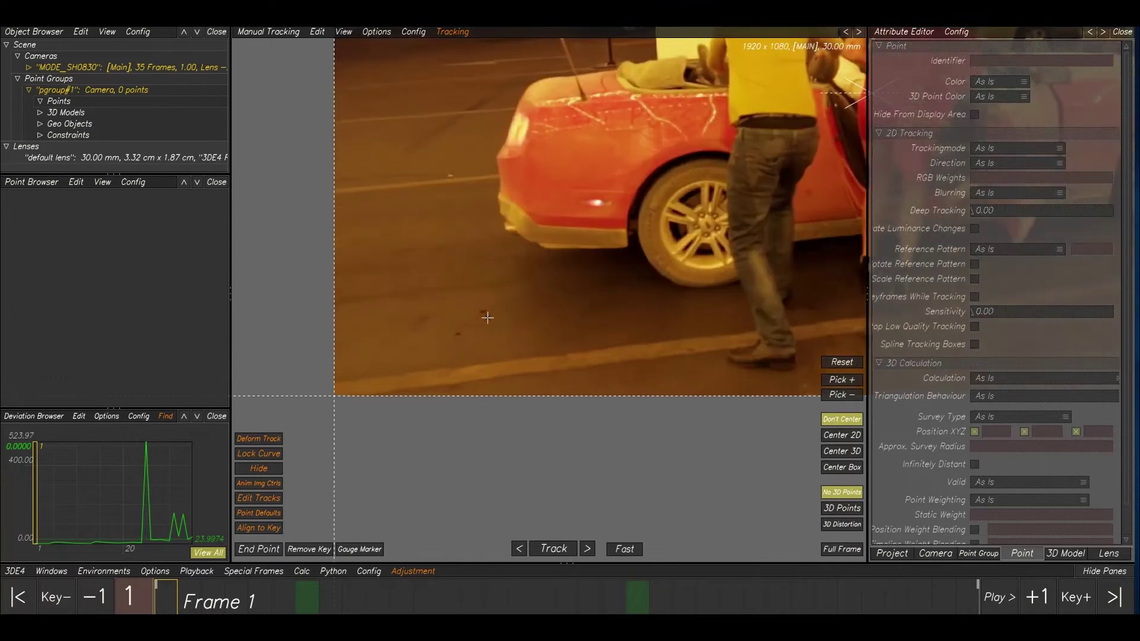
ctrl+click(482, 310)
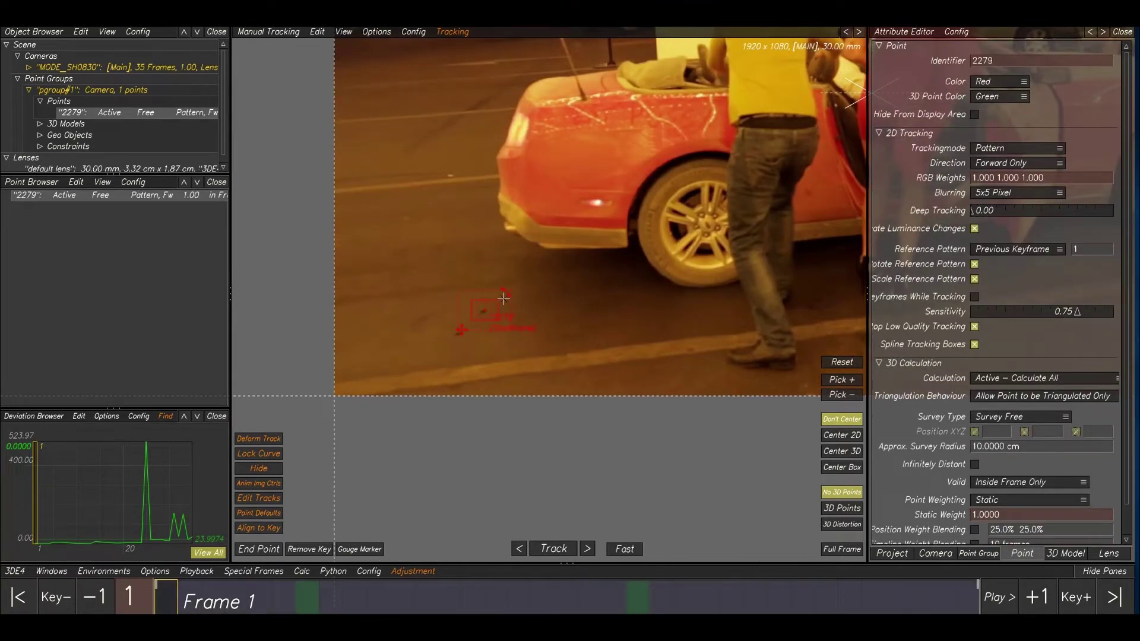
scroll(504, 298, up, 5)
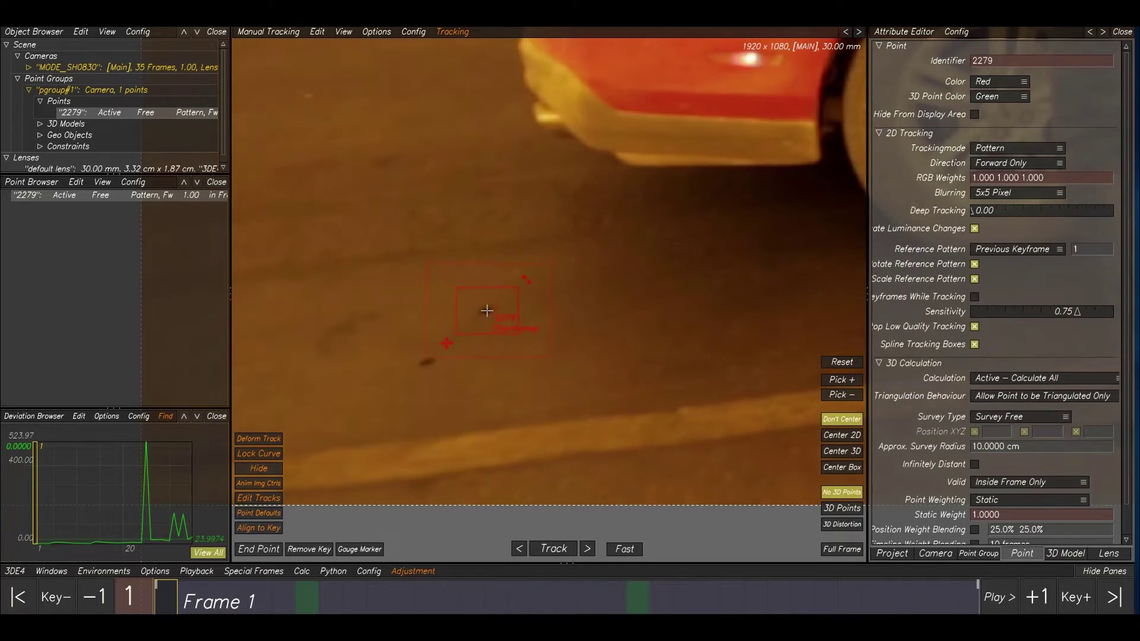
ctrl+click(344, 221)
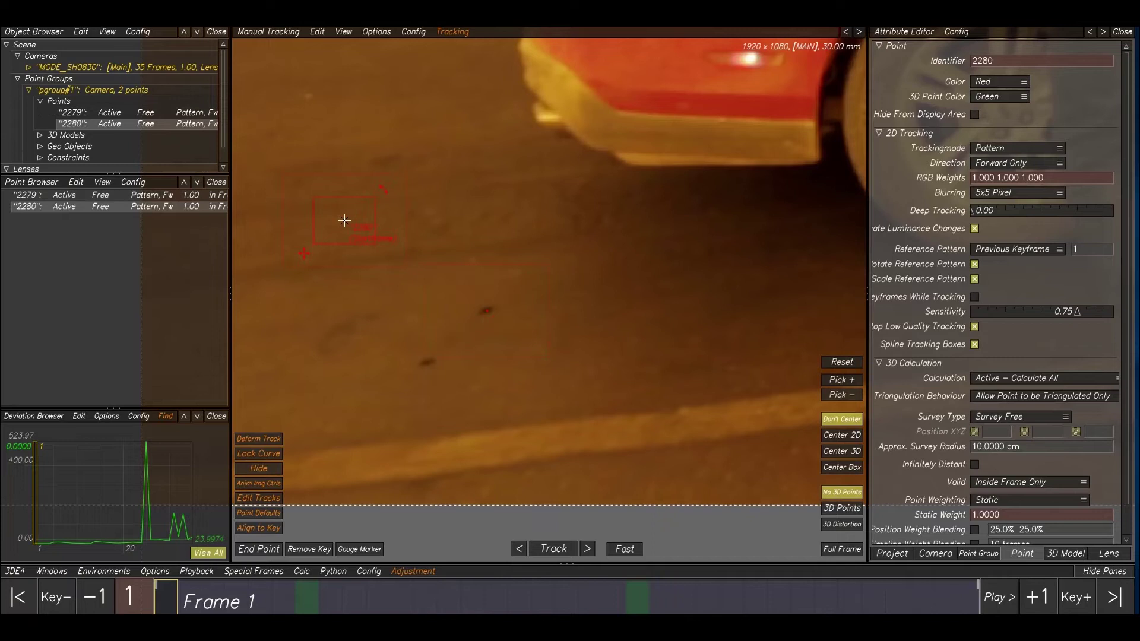
drag(345, 220, 355, 243)
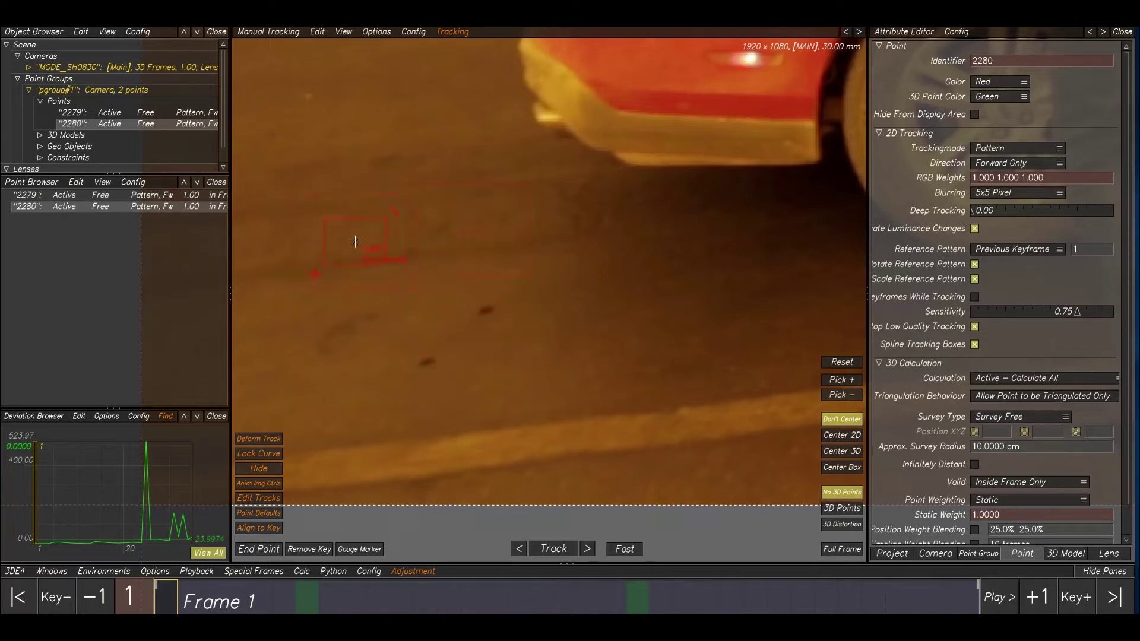
Delete both manually placed tracking points from the Point Browser.
right_click(177, 213)
click(280, 224)
click(553, 352)
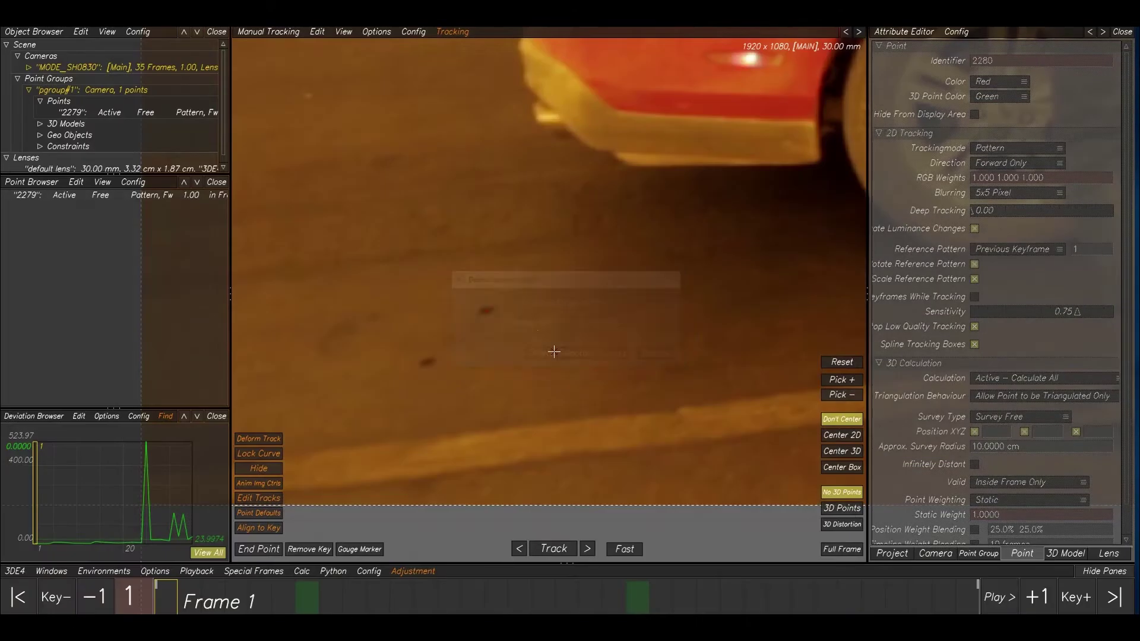
middle_drag(316, 246, 422, 260)
scroll(422, 258, down, 3)
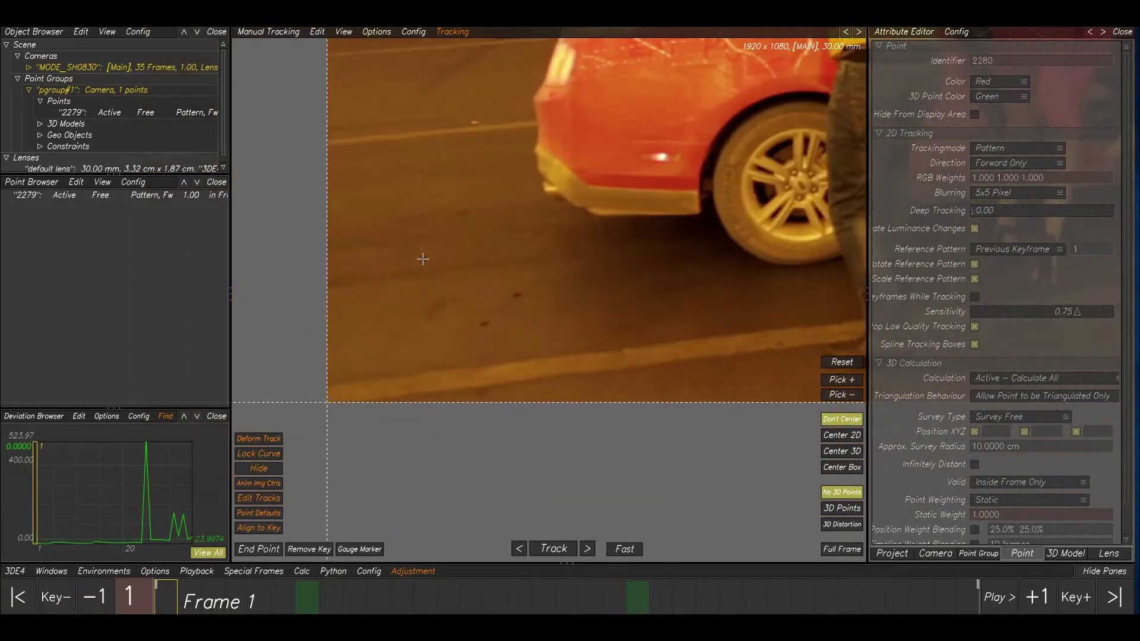
click(168, 197)
right_click(169, 197)
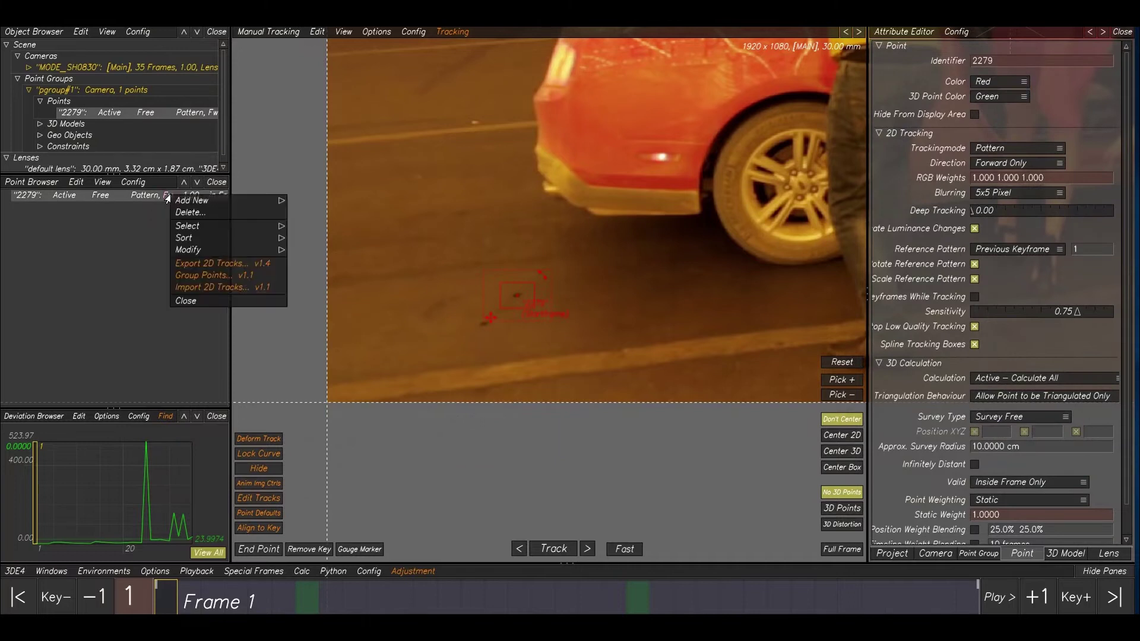
click(193, 214)
click(566, 356)
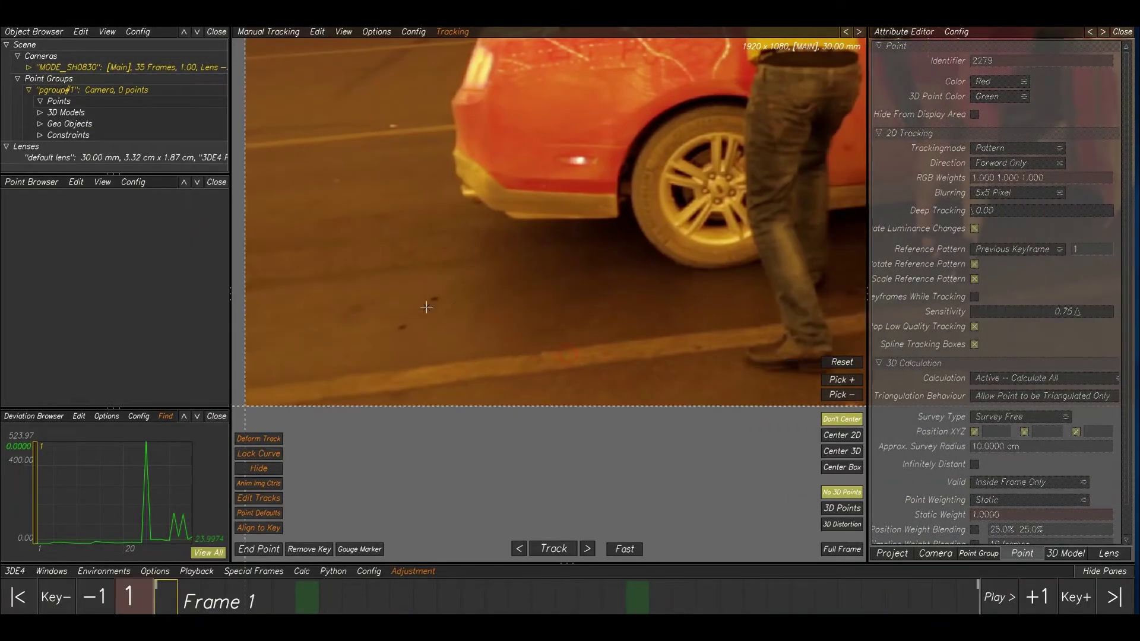
Place a tracking point on the dark pavement spot behind the car at frame 1 and track it forward to frame 5.
ctrl+click(430, 299)
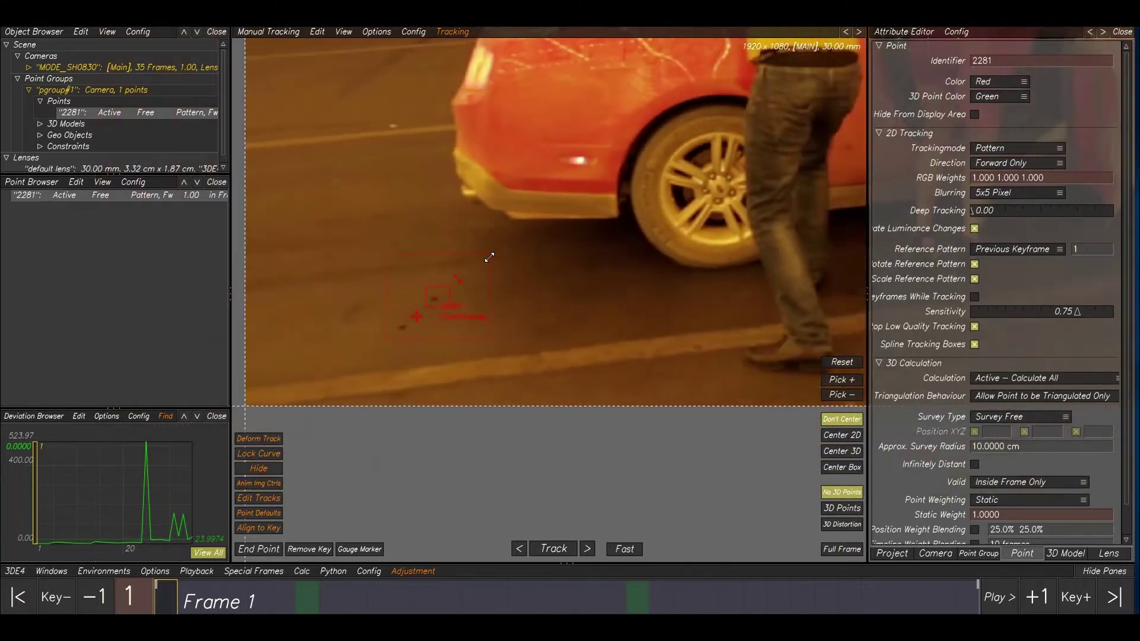
scroll(484, 267, down, 3)
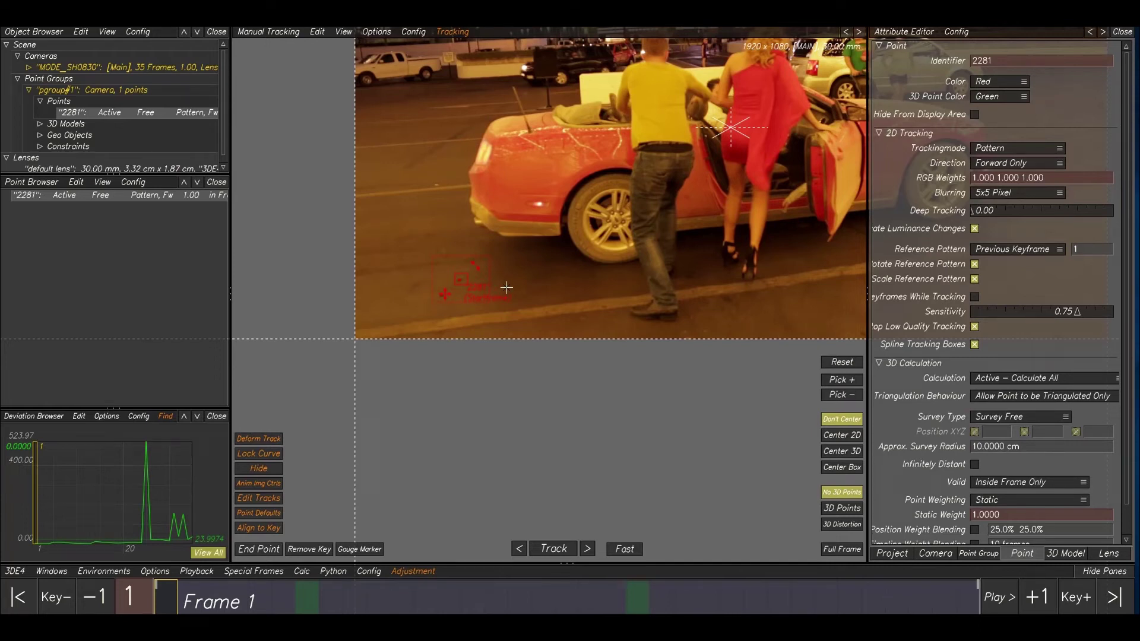
key(Right)
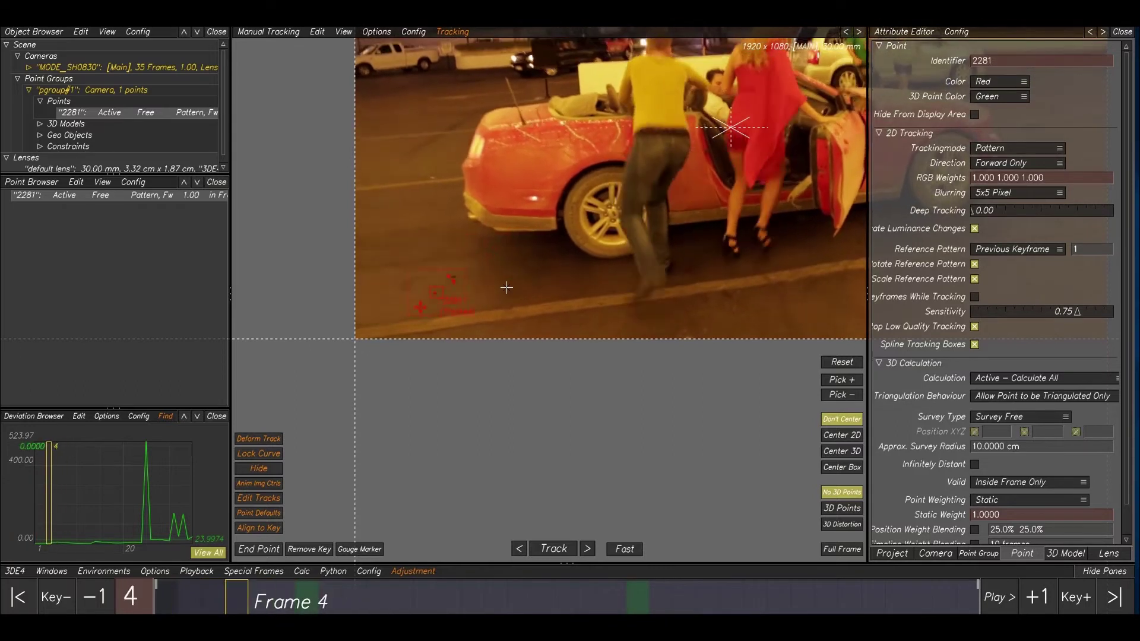
key(Right)
key(Right)
key(Left)
key(Left)
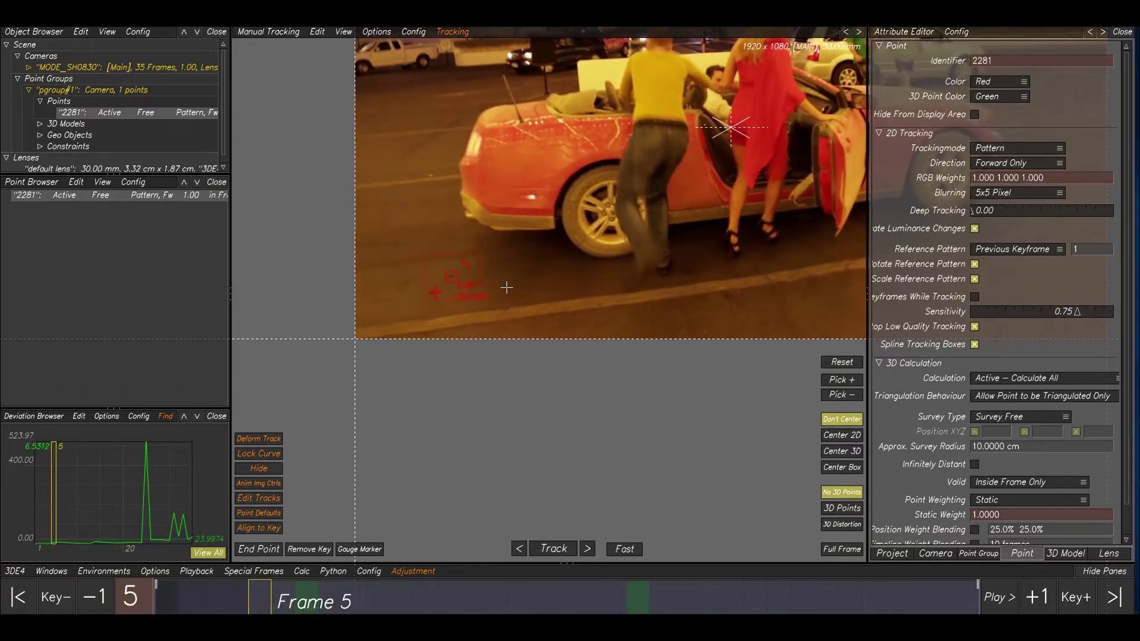
Enlarge the point's search area and fit its pattern box around the dark pavement mark at frame 5.
scroll(440, 291, down, 2)
scroll(439, 291, up, 5)
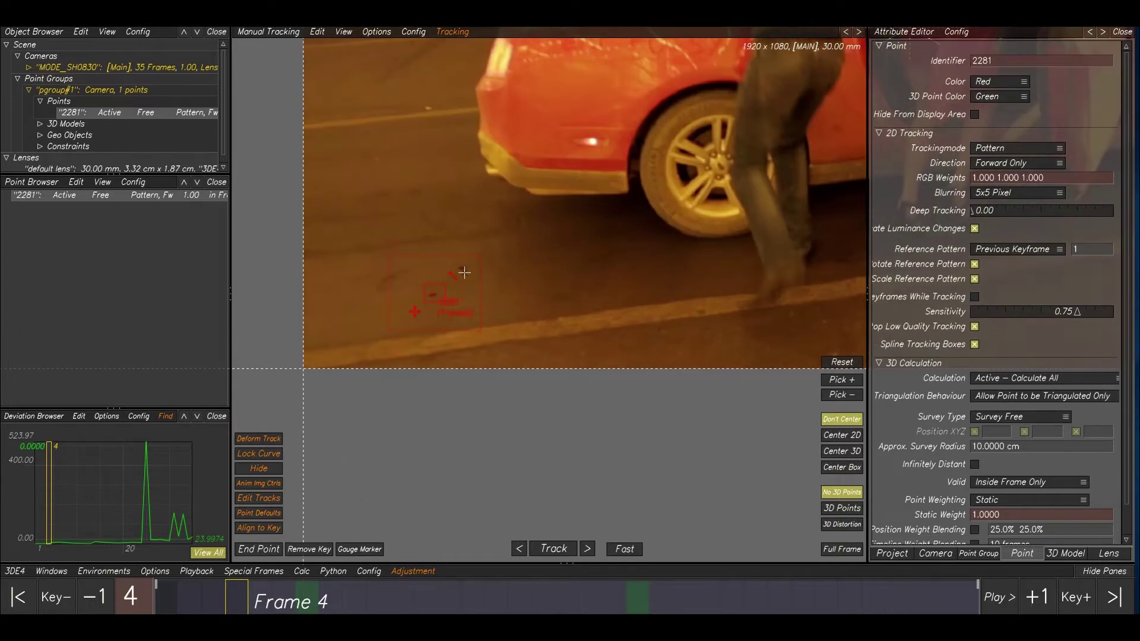
key(Right)
click(459, 275)
key(Left)
key(Right)
key(Right)
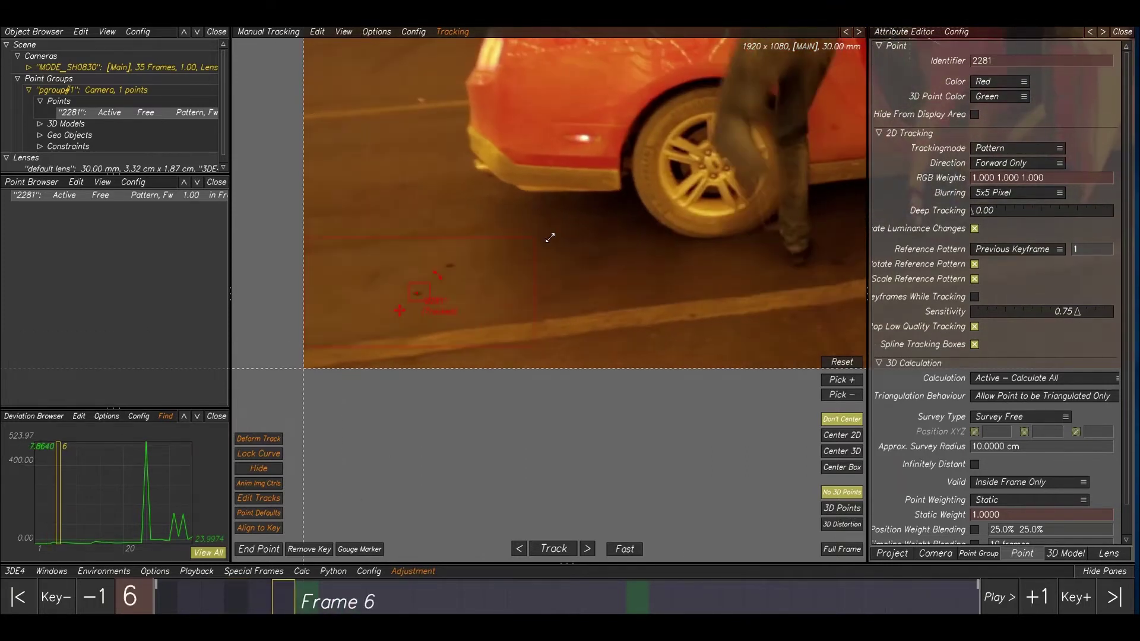
key(Left)
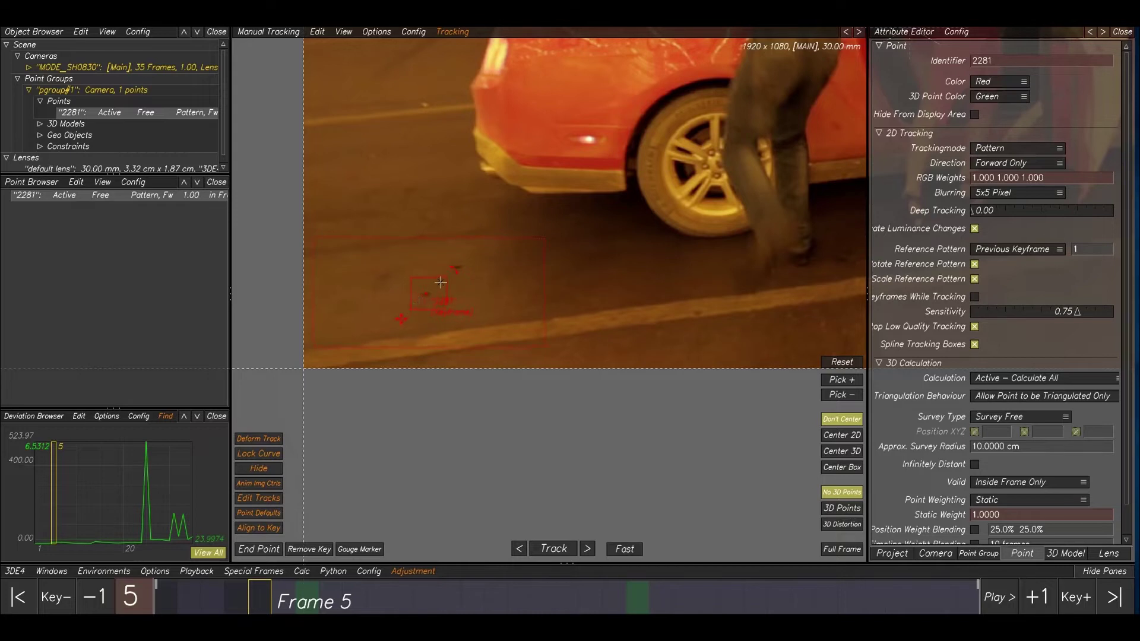
drag(412, 306, 419, 303)
middle_drag(475, 289, 525, 286)
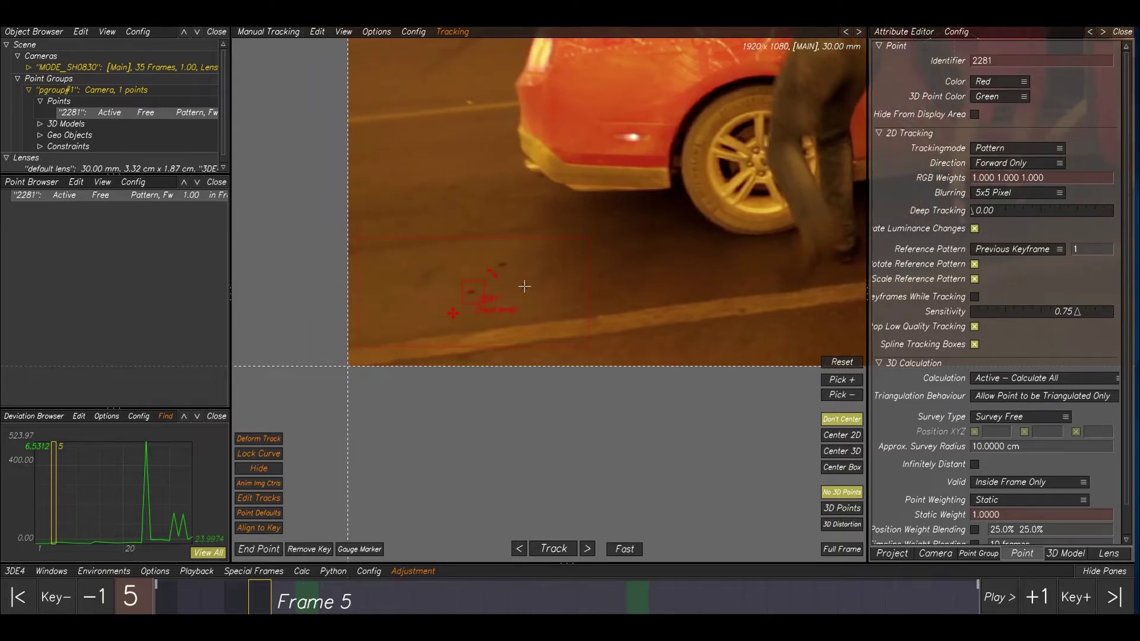
Advance the point to frame 7, comparing neighbouring frames, and reshape its search area into a taller, narrower box.
key(period)
key(comma)
key(period)
key(comma)
key(period)
key(period)
key(comma)
key(period)
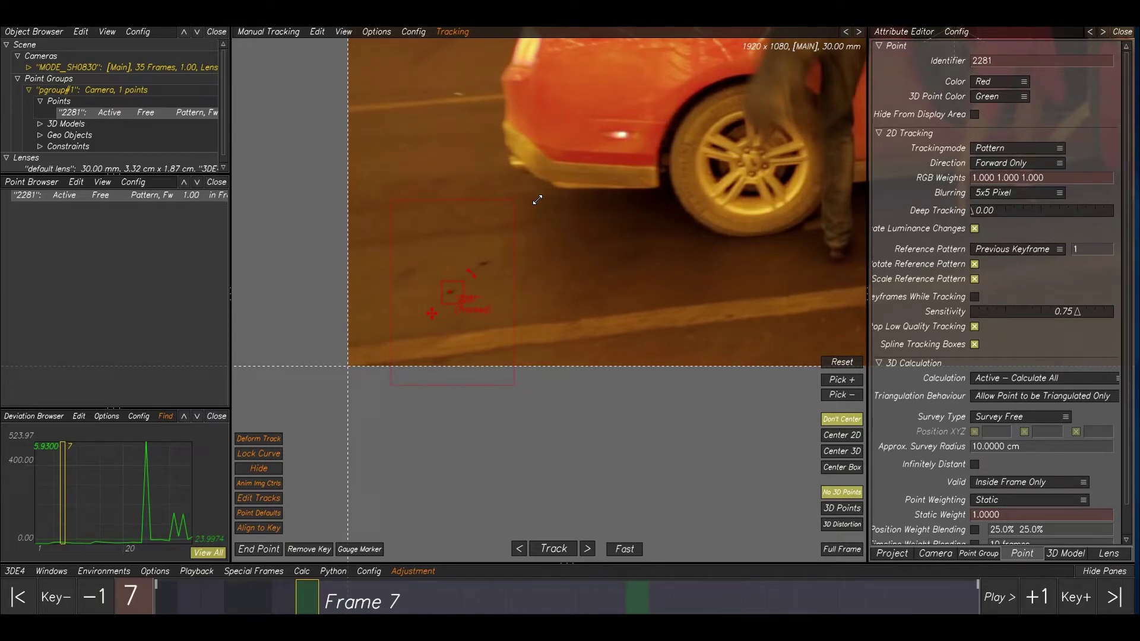
Center the view on the point's 2D position and check its placement on the pavement mark around frame 8.
click(838, 437)
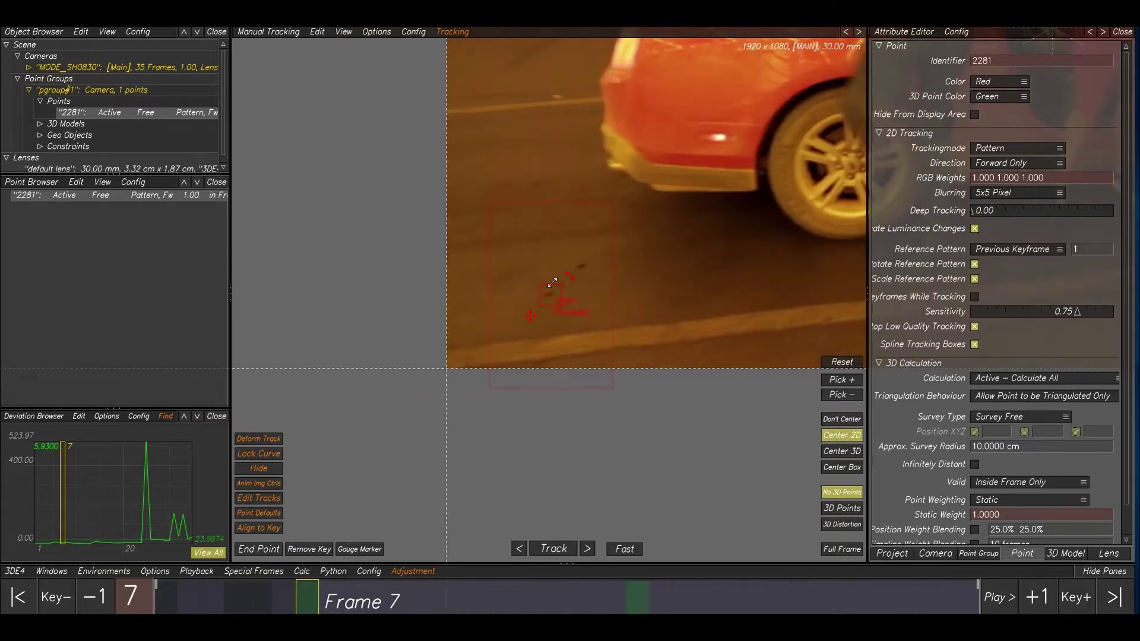
scroll(552, 283, up, 2)
key(Right)
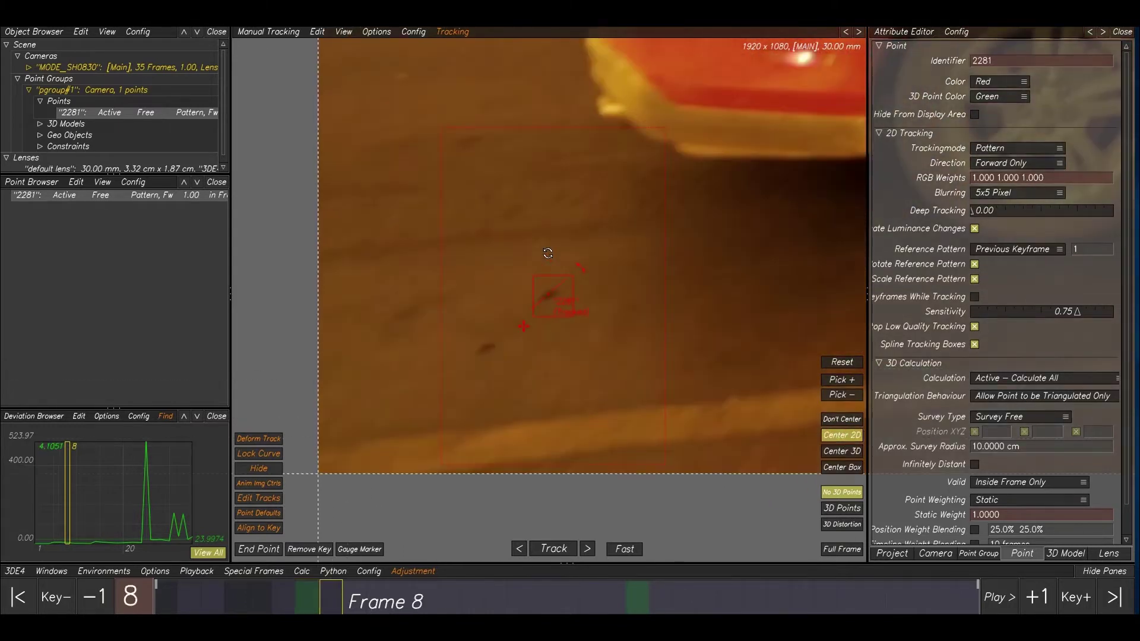
key(Right)
key(Left)
key(Right)
key(Left)
key(Left)
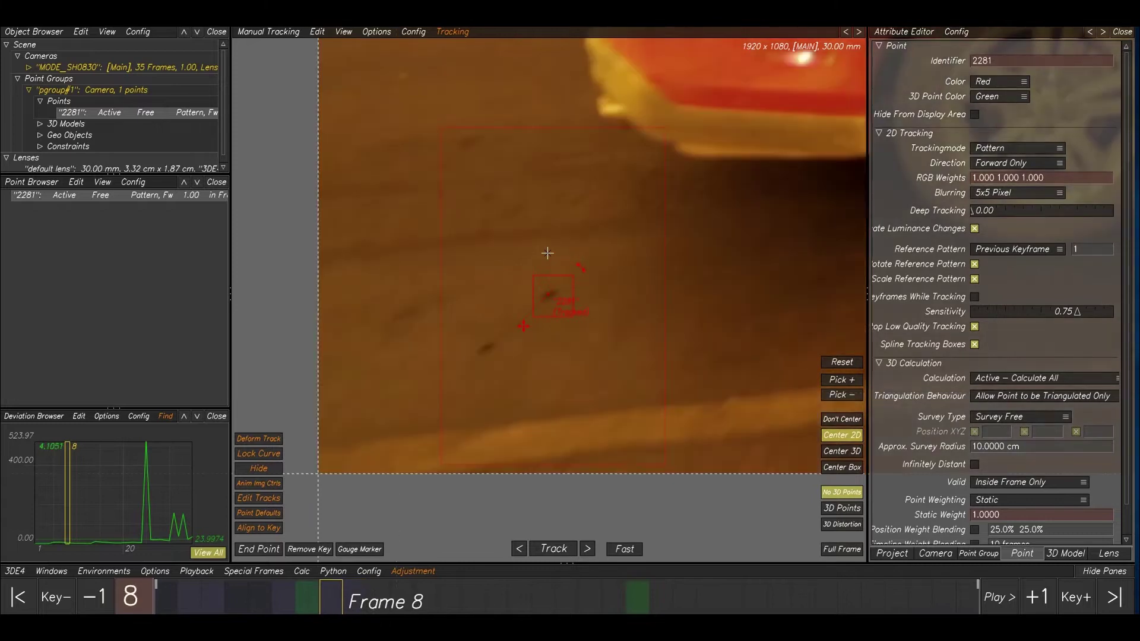
key(Right)
scroll(548, 253, down, 3)
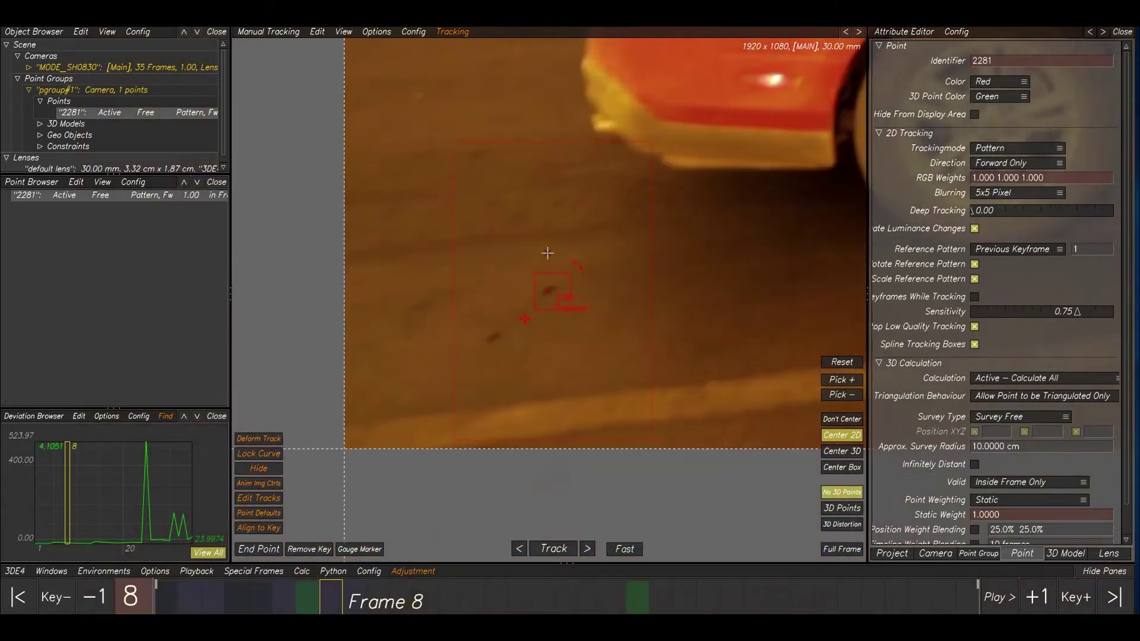
Narrow the point's search area to a thin vertical strip and carry the track on to frame 10.
key(Left)
key(Right)
key(Left)
key(Left)
key(Left)
key(Right)
key(Right)
key(Right)
key(Left)
key(Right)
key(Left)
drag(569, 208, 570, 204)
key(Right)
key(Right)
key(Right)
key(Left)
key(Right)
key(Left)
key(Right)
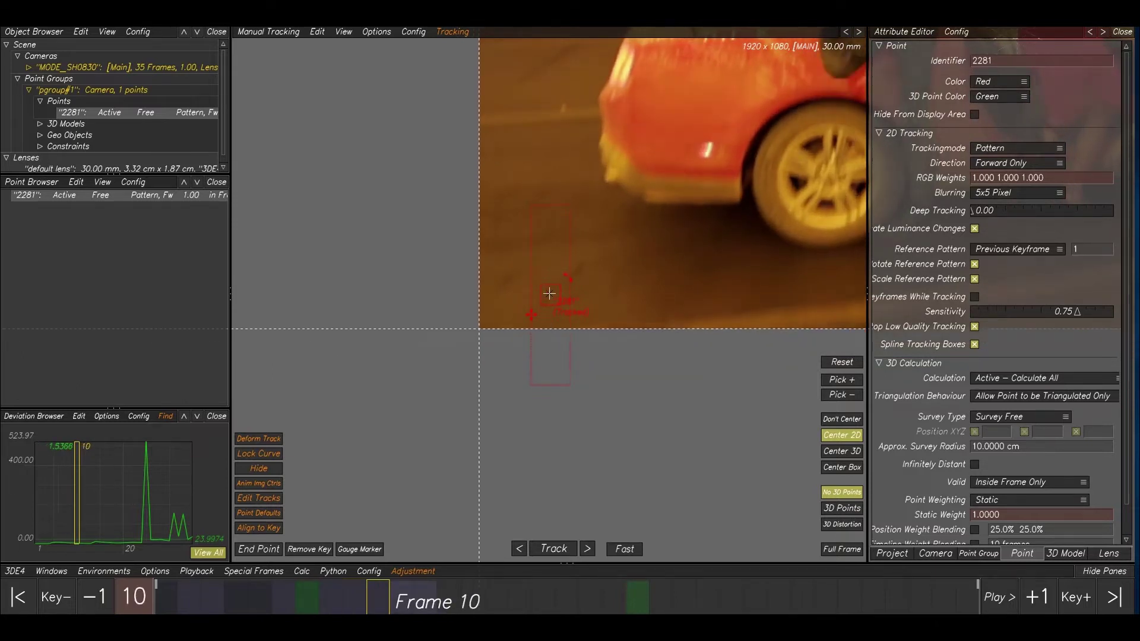
Move the point onto the streaked pavement mark at frame 10 and compare it with the previous frame.
key(Left)
key(Right)
key(Left)
key(Right)
drag(549, 294, 544, 301)
key(Left)
key(Right)
key(Left)
key(Right)
key(Left)
key(Right)
key(Left)
key(Right)
key(Left)
key(Right)
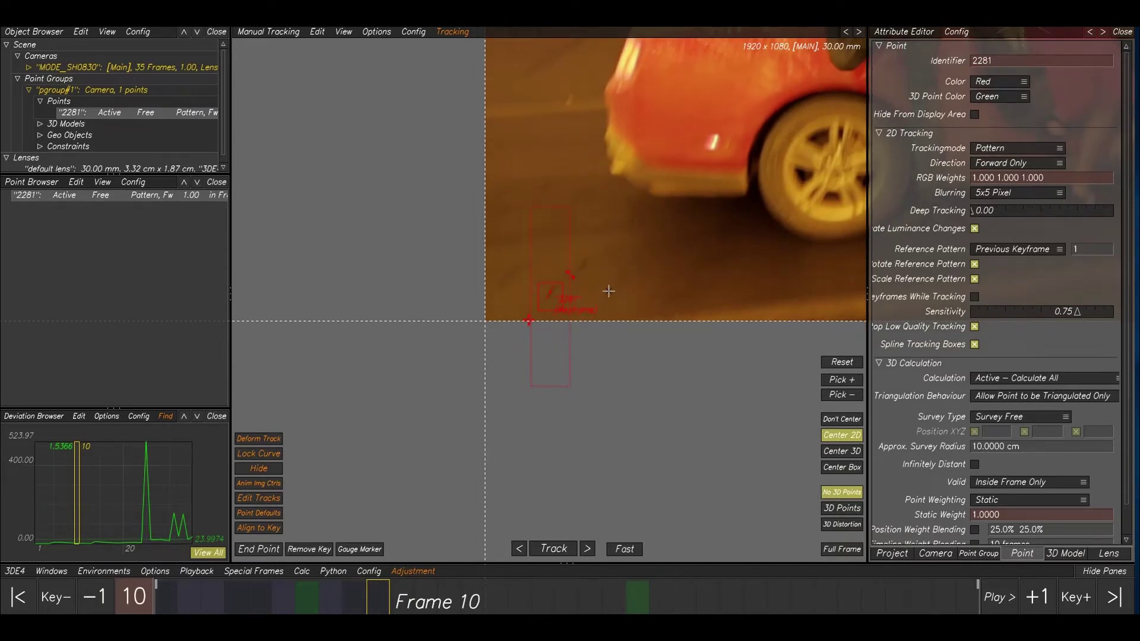
Compare the point's position on the pavement mark back and forth around frames 10 and 11.
key(Left)
key(Right)
key(Left)
key(Right)
key(Left)
key(Right)
key(Left)
key(Right)
key(Right)
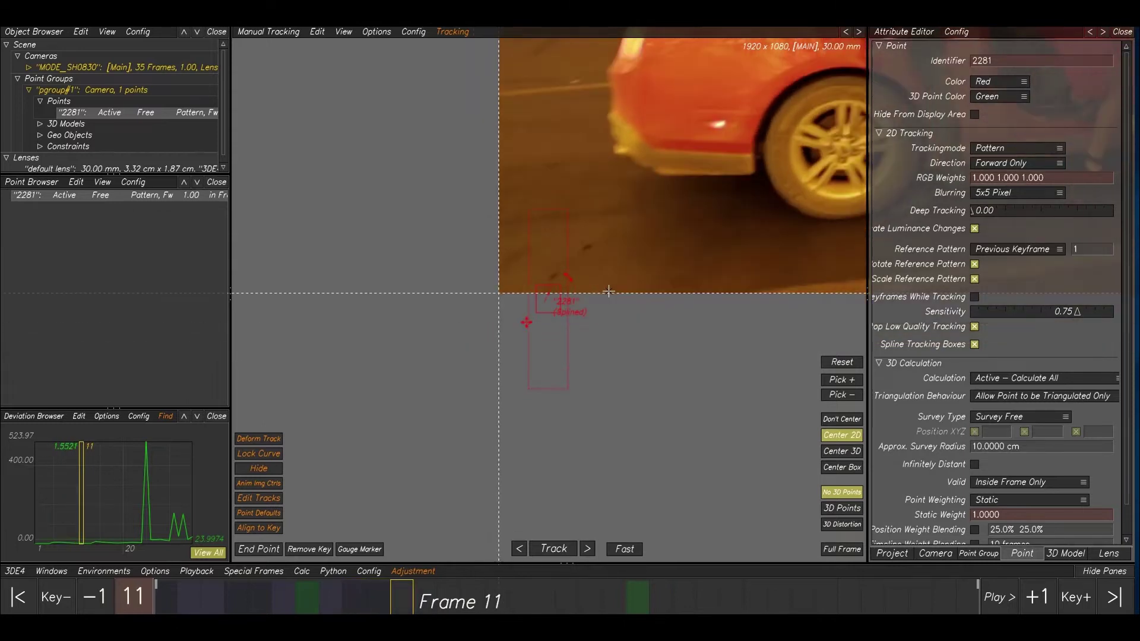
key(Left)
key(Right)
key(Right)
key(Left)
key(Left)
key(Right)
key(Left)
key(Left)
key(Right)
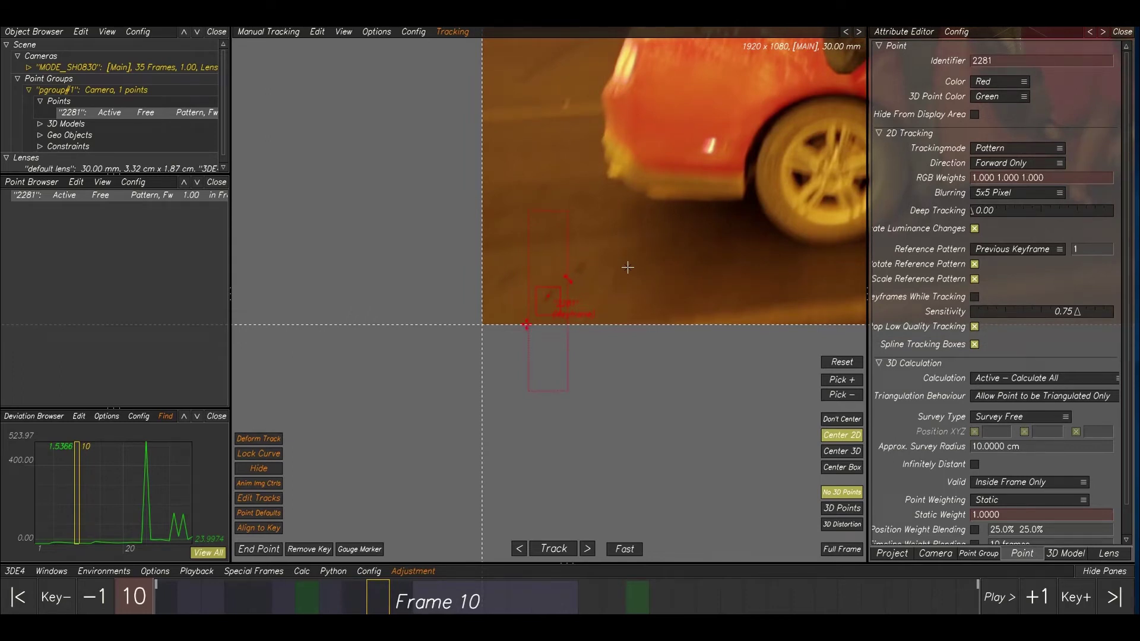
Correct the point's position on the pavement mark at frame 11 and extend the track with a keyframe at frame 12.
key(Left)
key(Right)
key(Right)
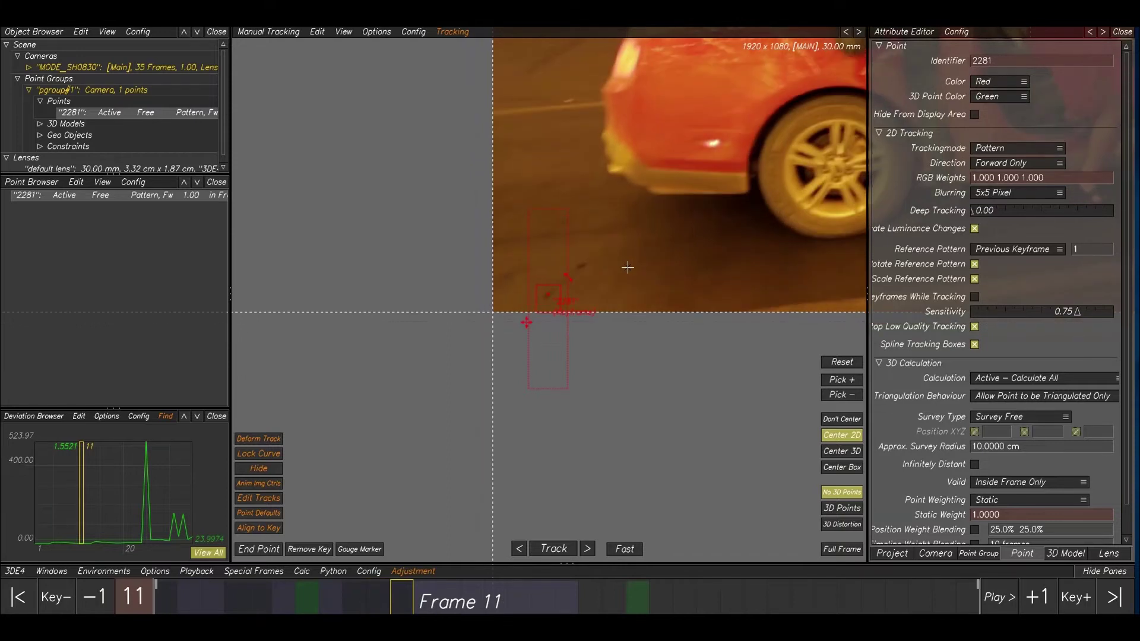
key(Right)
key(Right)
key(Left)
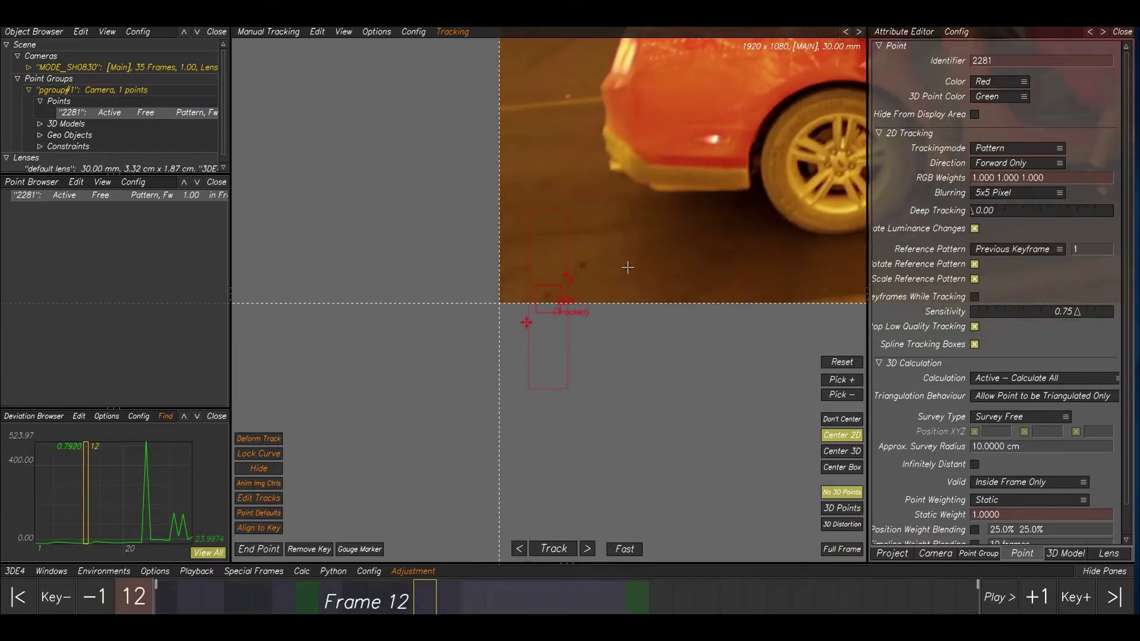
scroll(561, 313, down, 2)
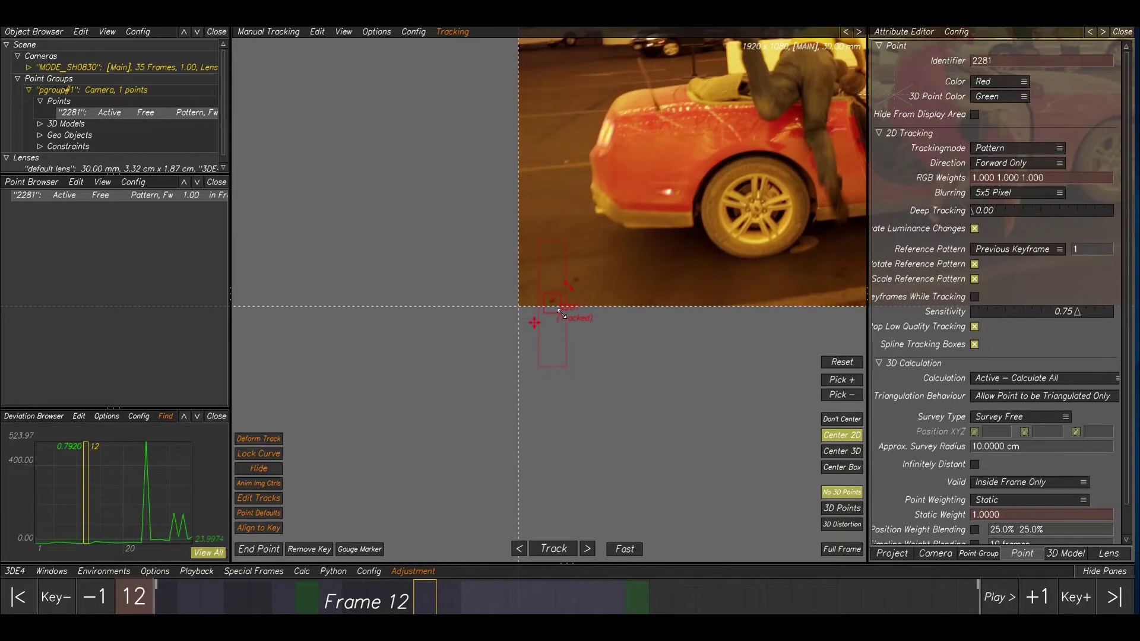
scroll(561, 313, up, 1)
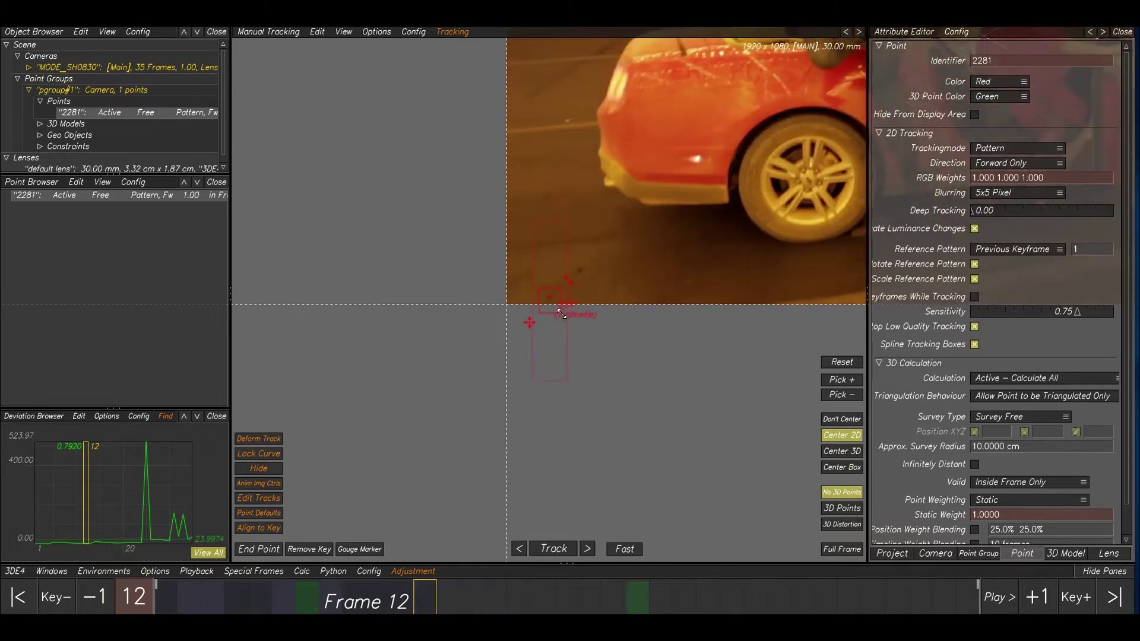
Review the point's whole track by stepping back to the first frames and forward again to frame 12.
key(Right)
key(Right)
key(Left)
key(Left)
key(Left)
key(Left)
key(Left)
key(Left)
key(Left)
key(Left)
key(Left)
key(Left)
key(Left)
key(Left)
key(Left)
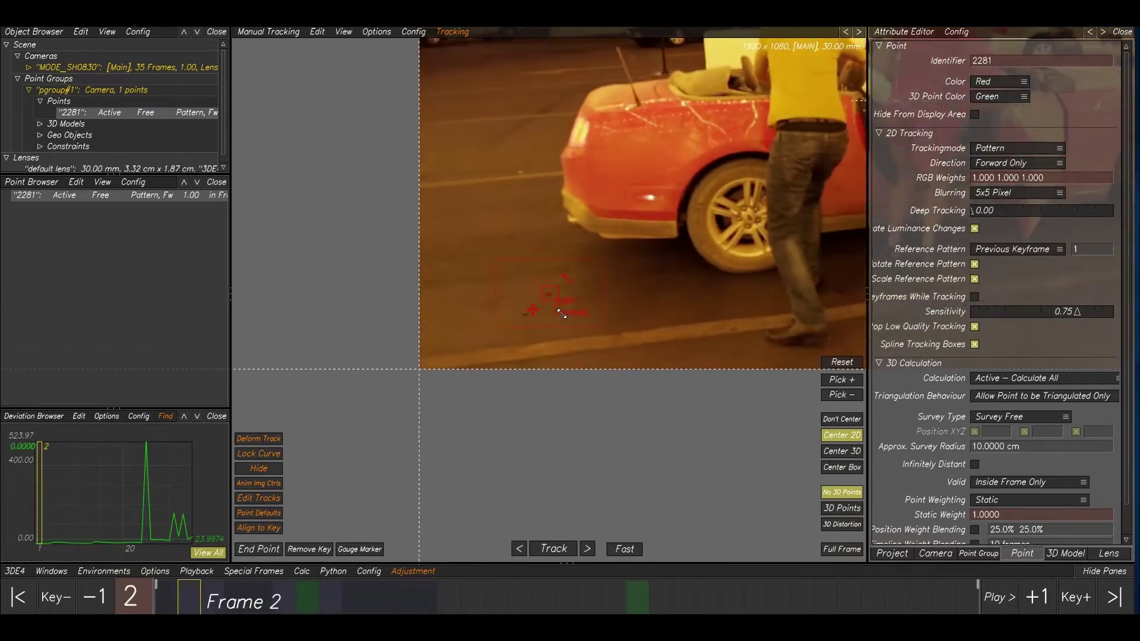
key(Right)
key(Right)
key(Right)
key(Right)
key(Right)
key(Right)
key(Right)
key(Right)
key(Right)
key(Right)
key(Right)
key(Right)
key(Left)
key(Left)
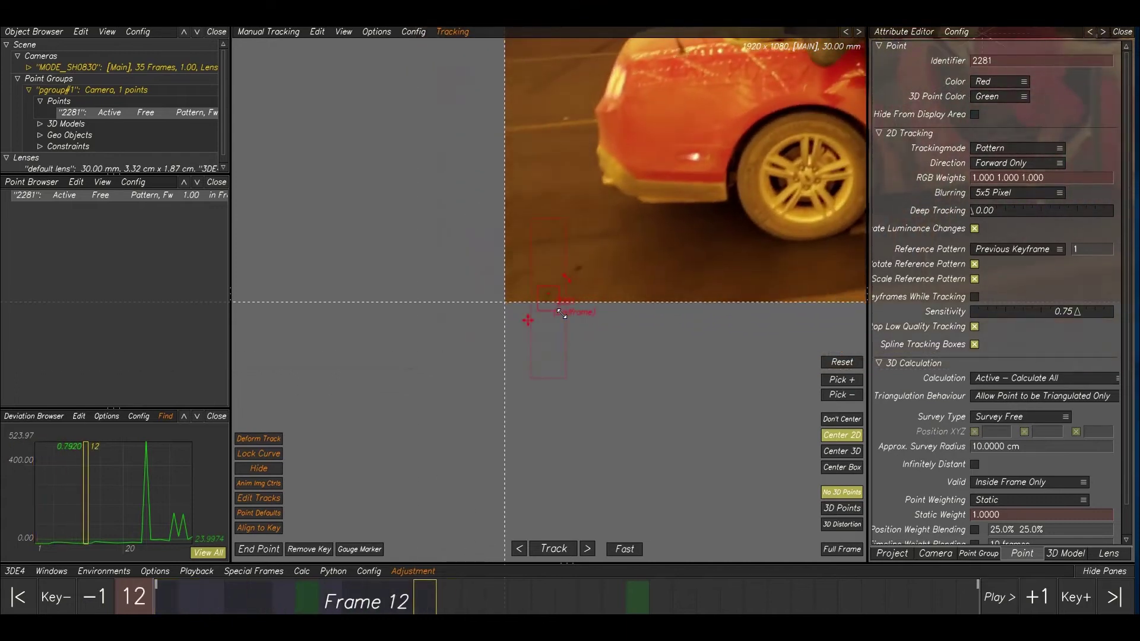
Try to calculate the camera from the single tracked point and discard the result.
key(alt+c)
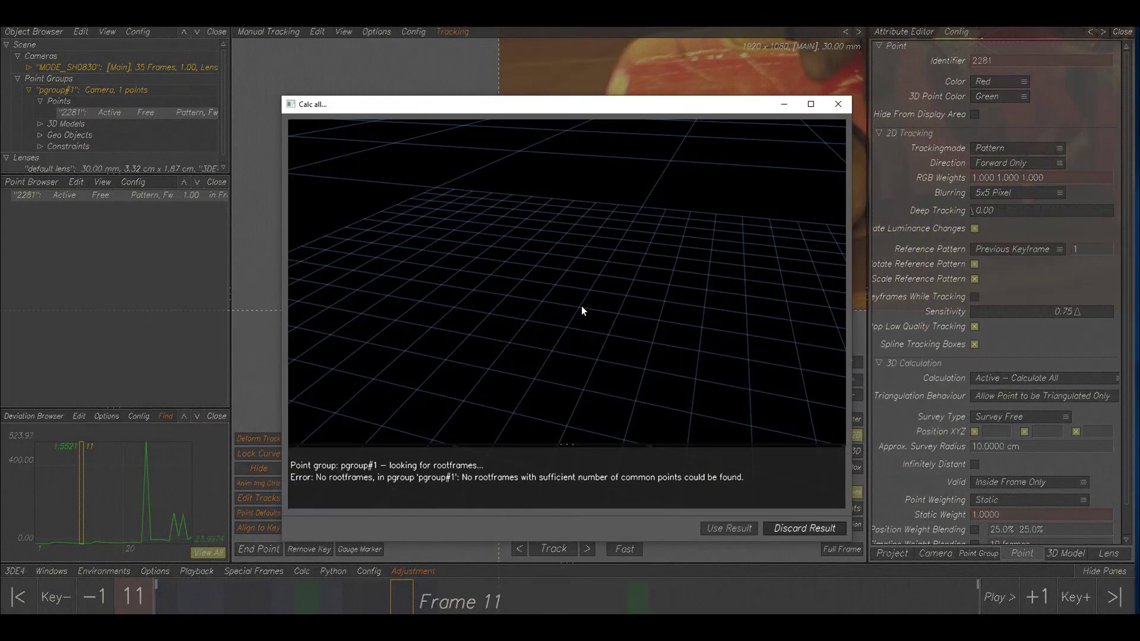
click(790, 529)
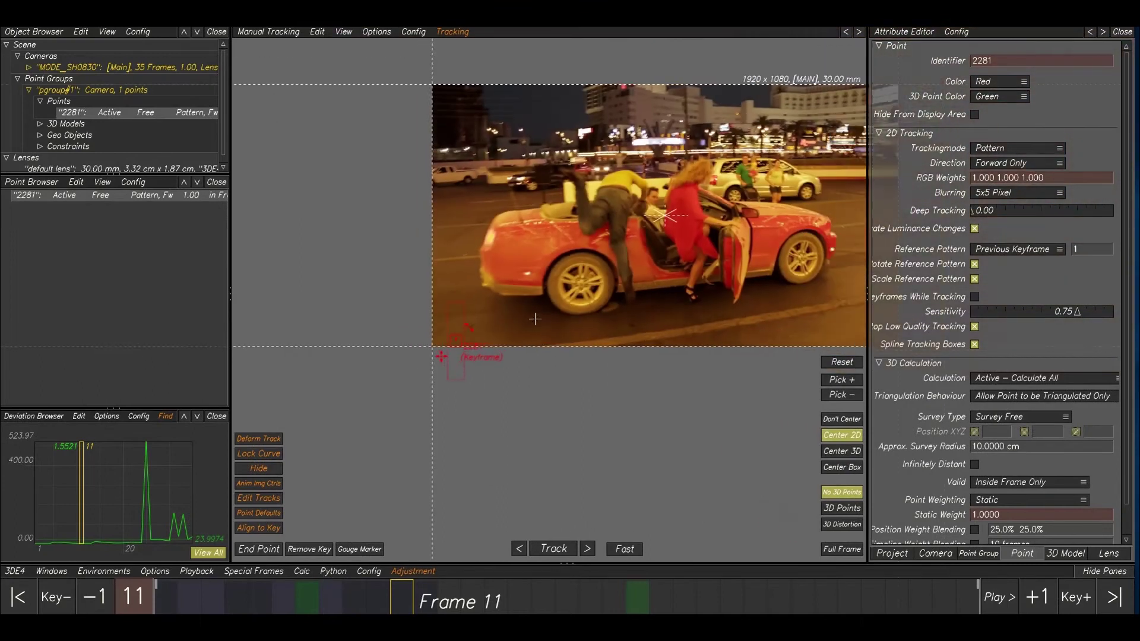
Examine the car's front, the surrounding pavement and the background at frame 11 for further trackable features.
middle_drag(667, 184, 598, 229)
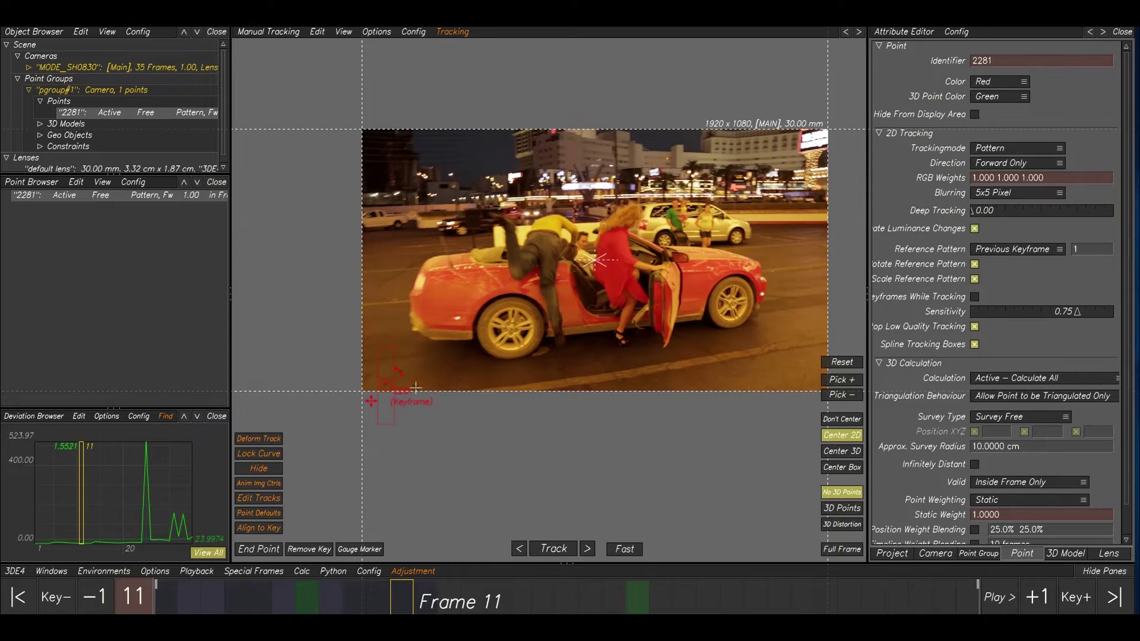
middle_drag(736, 297, 629, 304)
scroll(682, 273, down, 1)
scroll(683, 269, up, 9)
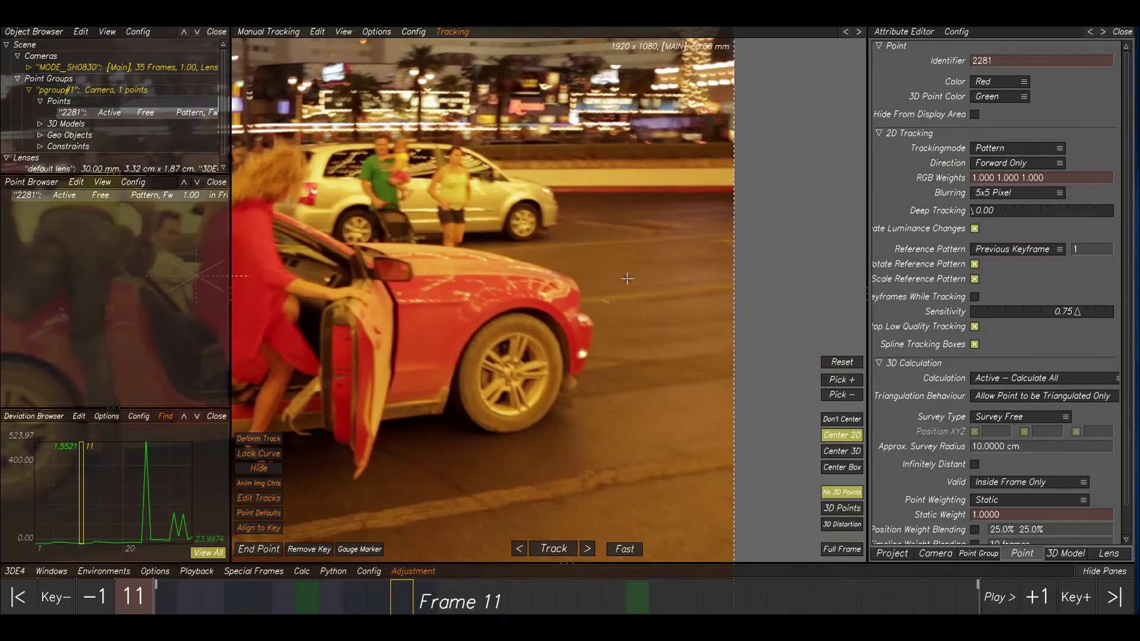
middle_drag(448, 182, 599, 223)
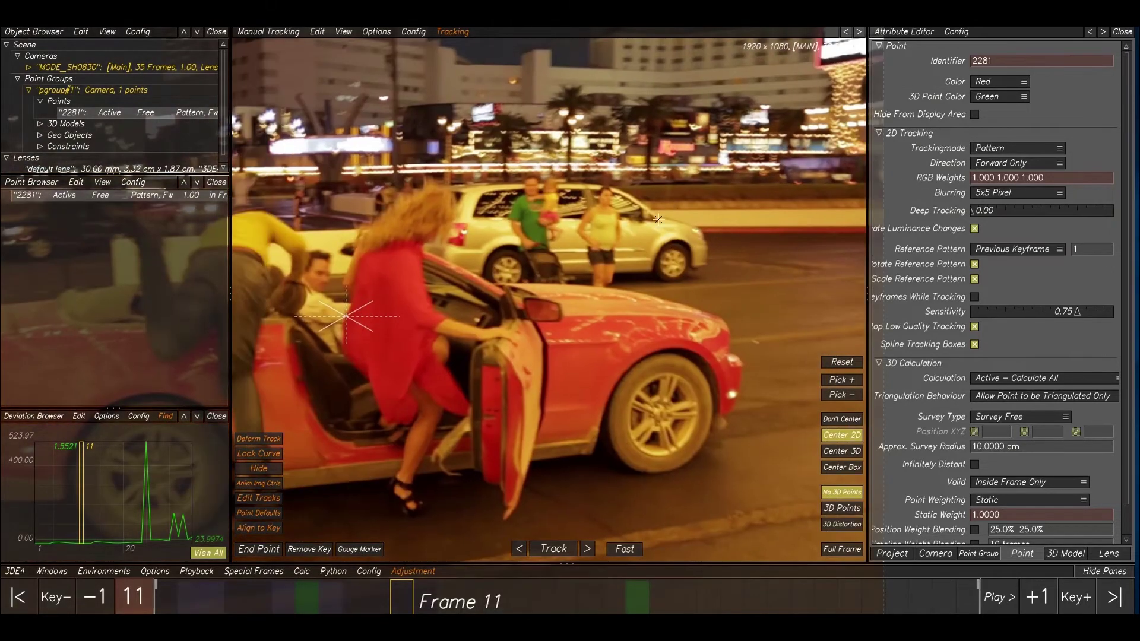
middle_drag(765, 235, 654, 228)
scroll(658, 305, down, 3)
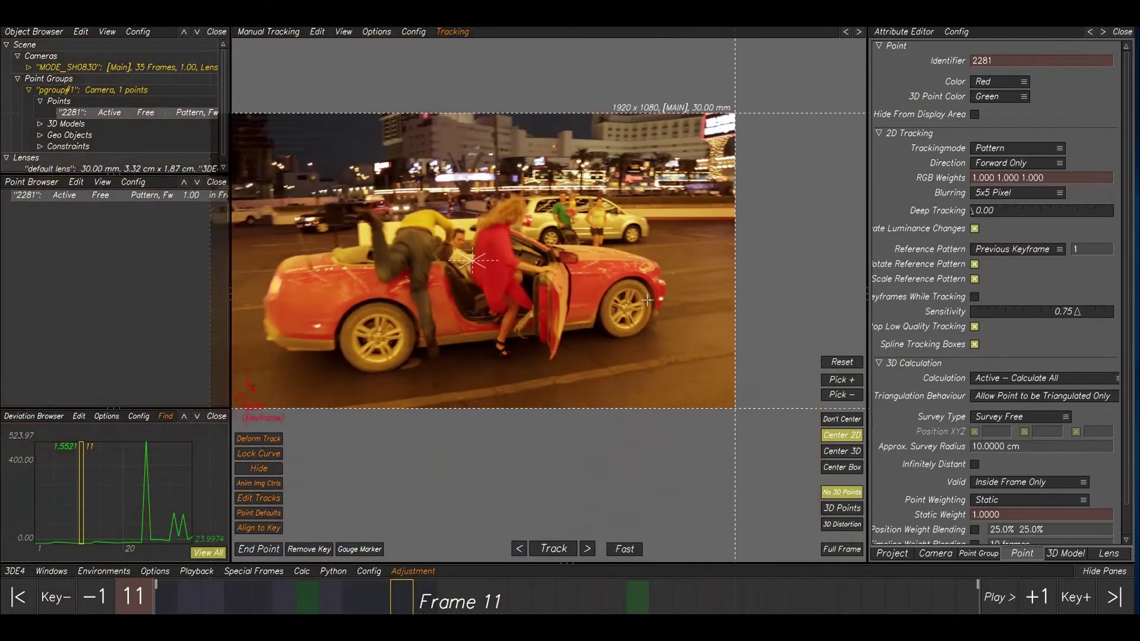
scroll(680, 275, down, 1)
scroll(681, 276, up, 1)
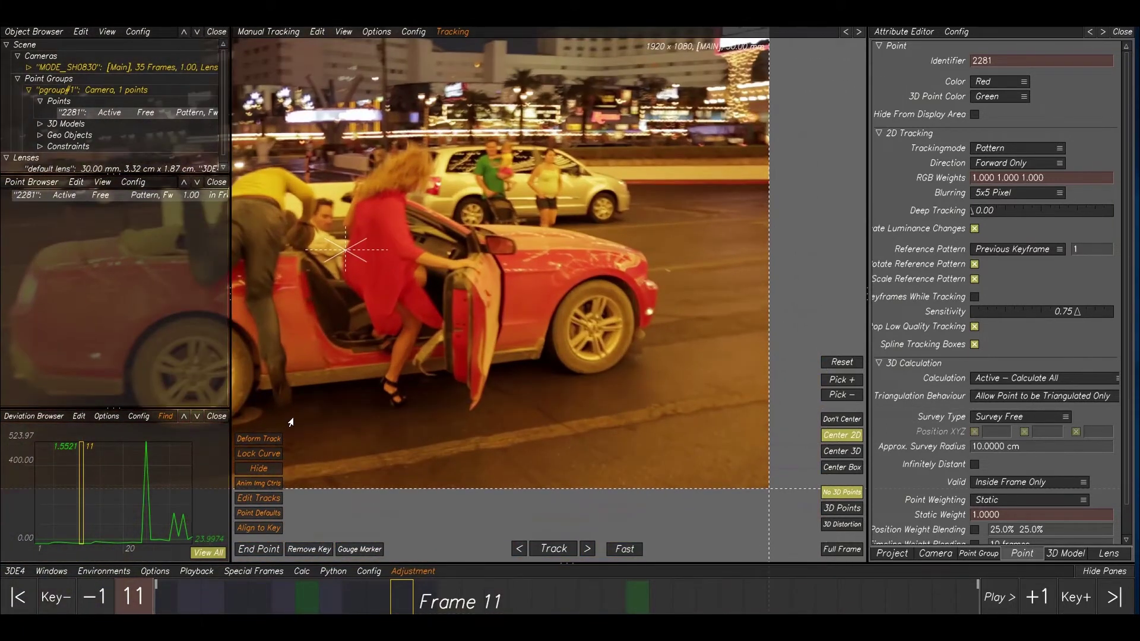
At frame 1 with view centering off, add a point with a tall search area on the pavement line ahead of the car and track it forward.
drag(373, 594, 71, 550)
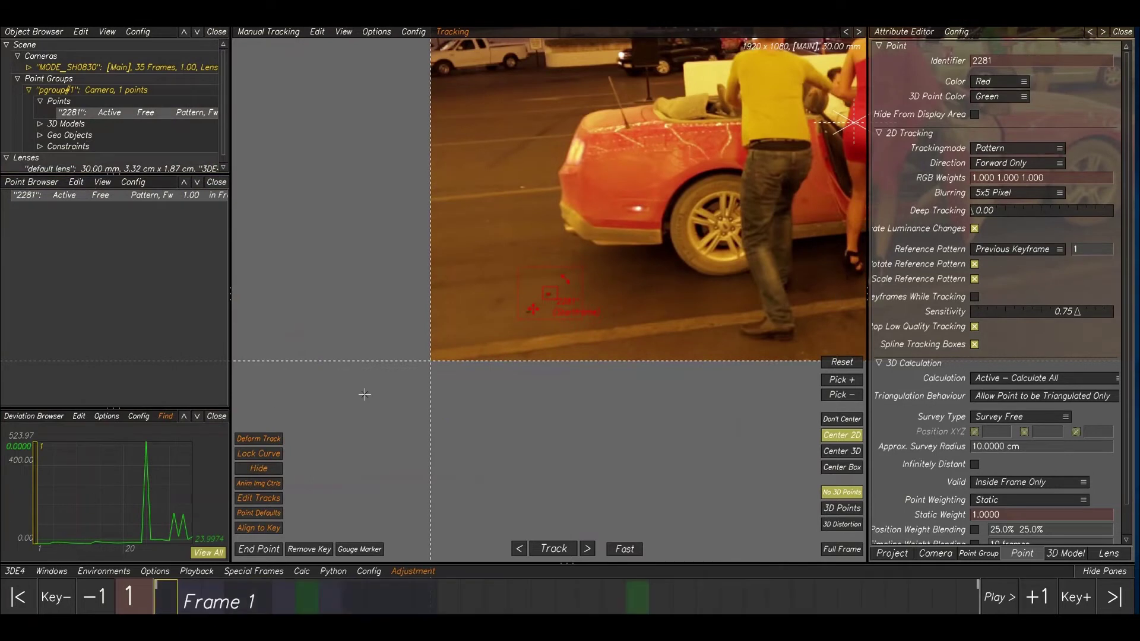
middle_drag(738, 384, 648, 395)
click(837, 420)
middle_drag(727, 333, 418, 320)
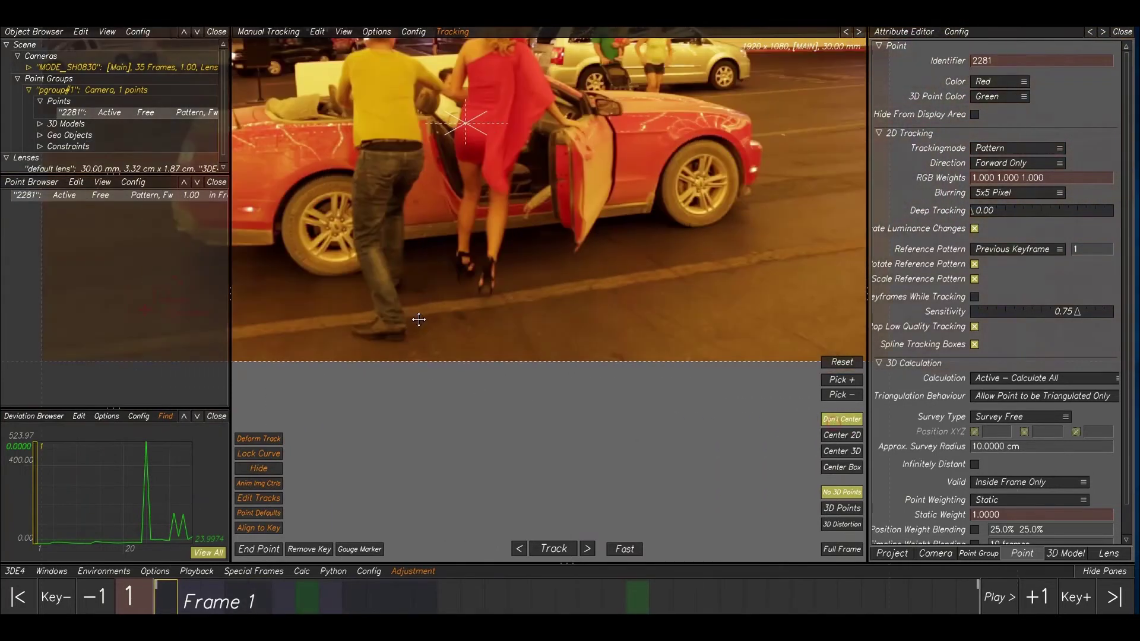
middle_drag(690, 198, 580, 307)
scroll(676, 249, up, 3)
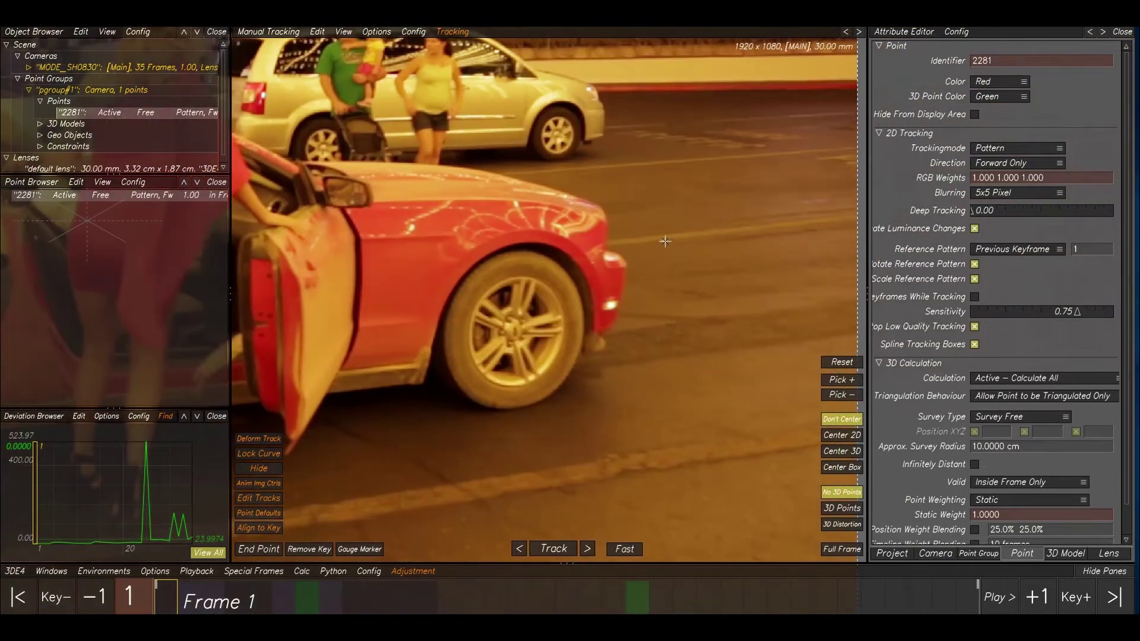
ctrl+click(665, 241)
drag(684, 226, 708, 160)
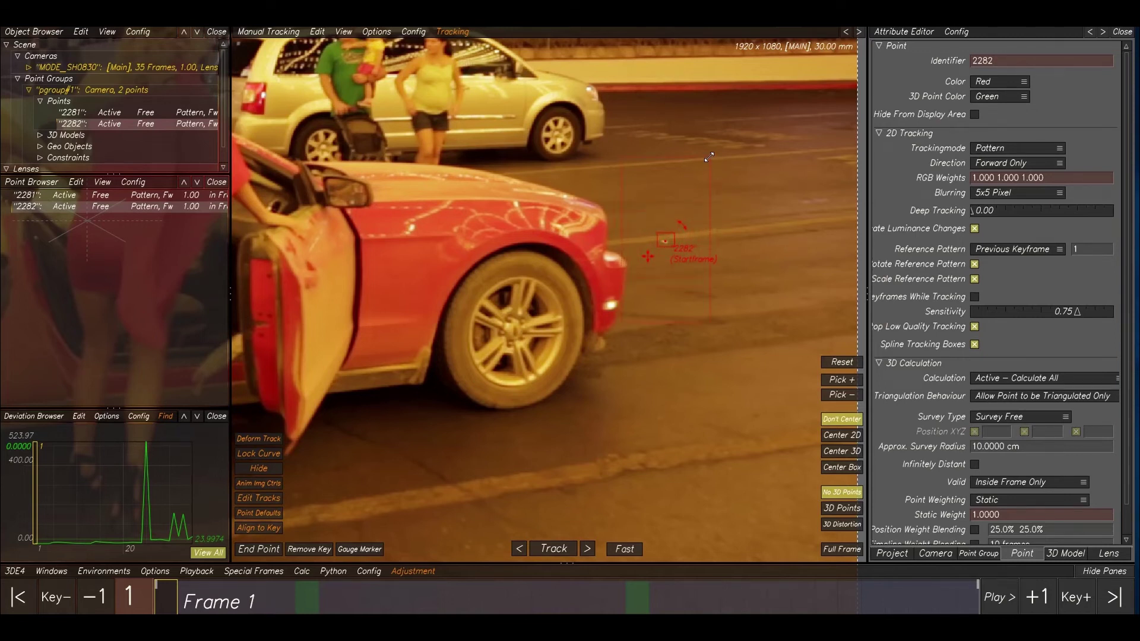
key(t)
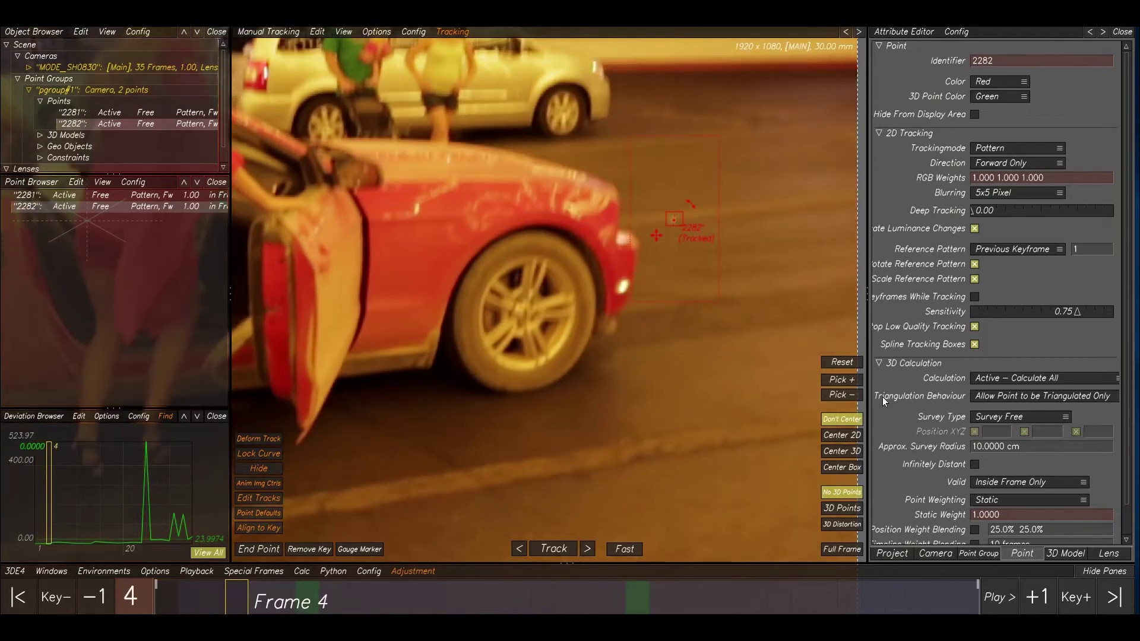
Keep the view centred on the point's 2D position and review its track beside the car's front between frames 17 and 21.
click(842, 435)
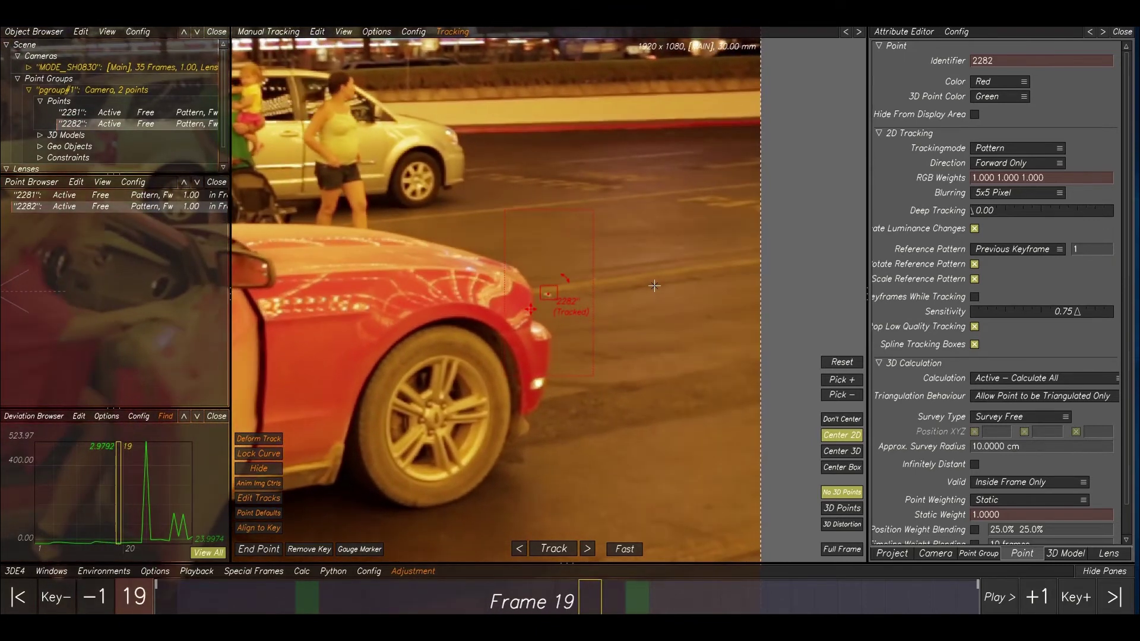
key(Left)
key(Left)
mouse_move(557, 302)
right_down()
mouse_move(556, 318)
mouse_move(552, 303)
right_up()
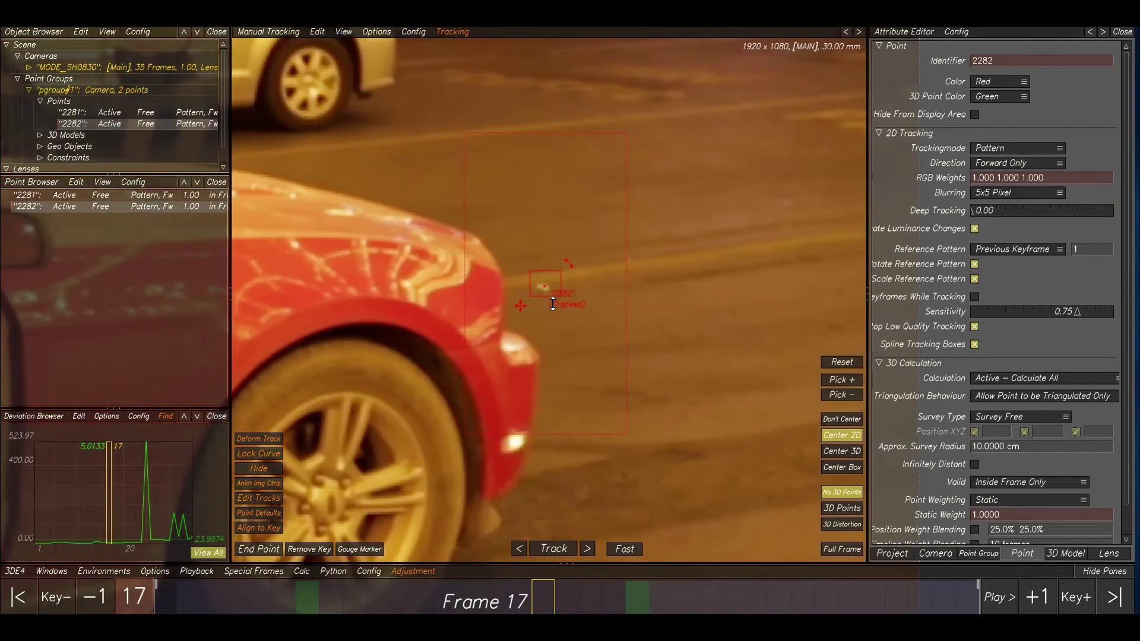
key(Right)
key(Right)
key(Right)
key(Right)
key(Right)
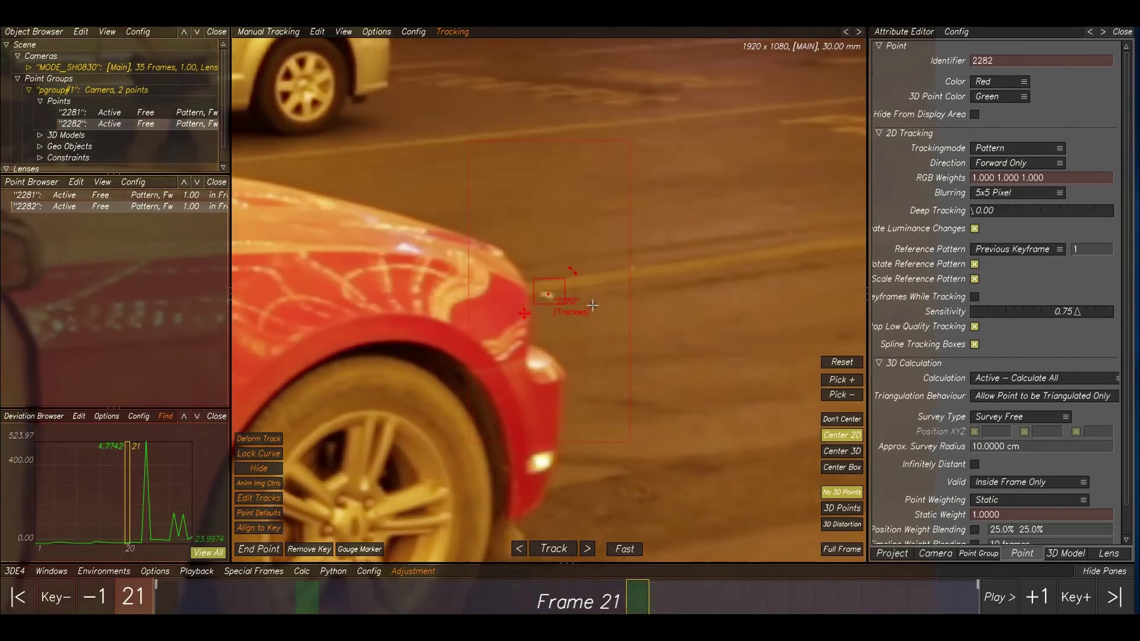
Compare frames 21 and 22, end the pavement point's track at frame 22, and scrub through the result to frame 23.
key(Right)
key(Left)
key(Right)
key(Left)
key(Left)
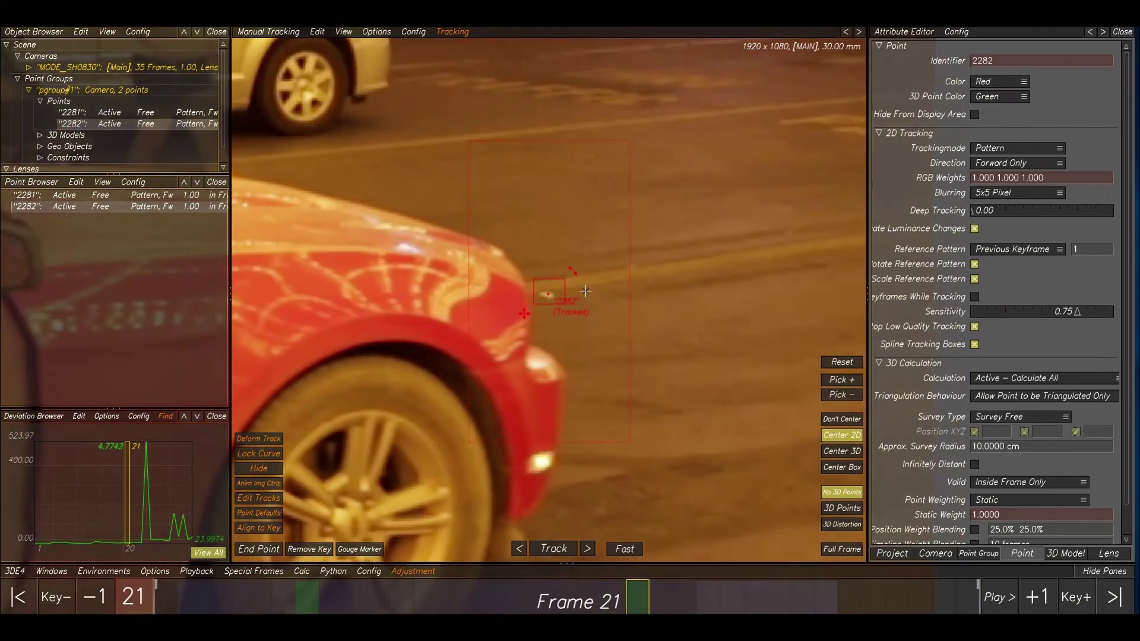
key(Right)
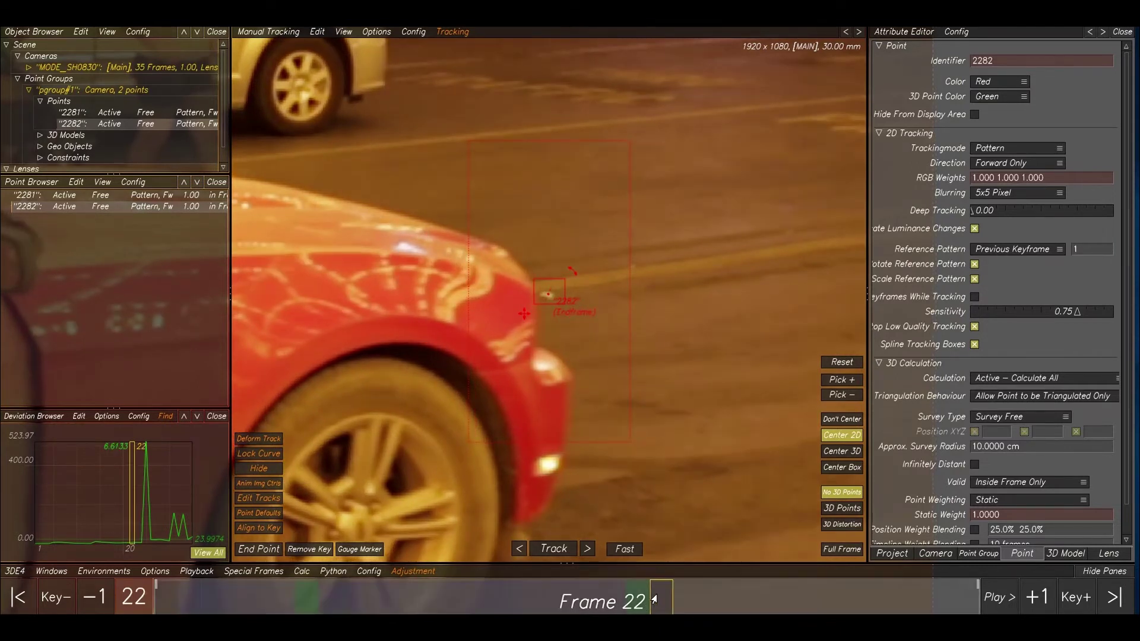
click(275, 585)
drag(275, 585, 684, 593)
At frame 23, add a point on the bright light above the distant buildings behind the car's rear.
scroll(607, 422, down, 3)
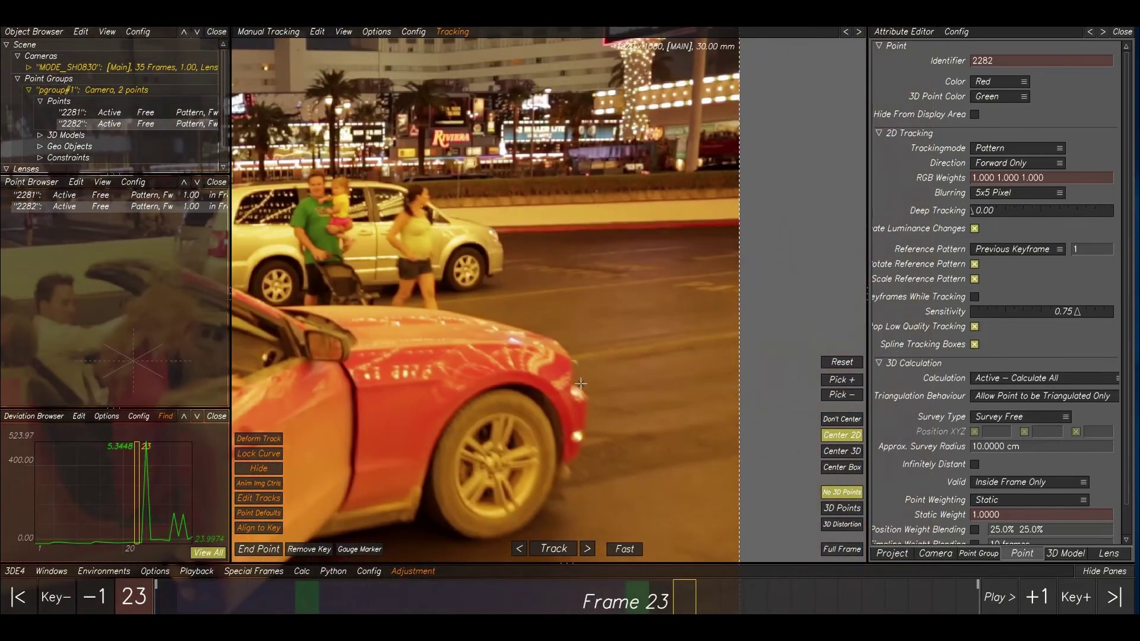
scroll(631, 291, up, 2)
scroll(627, 282, up, 2)
scroll(718, 273, up, 2)
scroll(721, 283, down, 5)
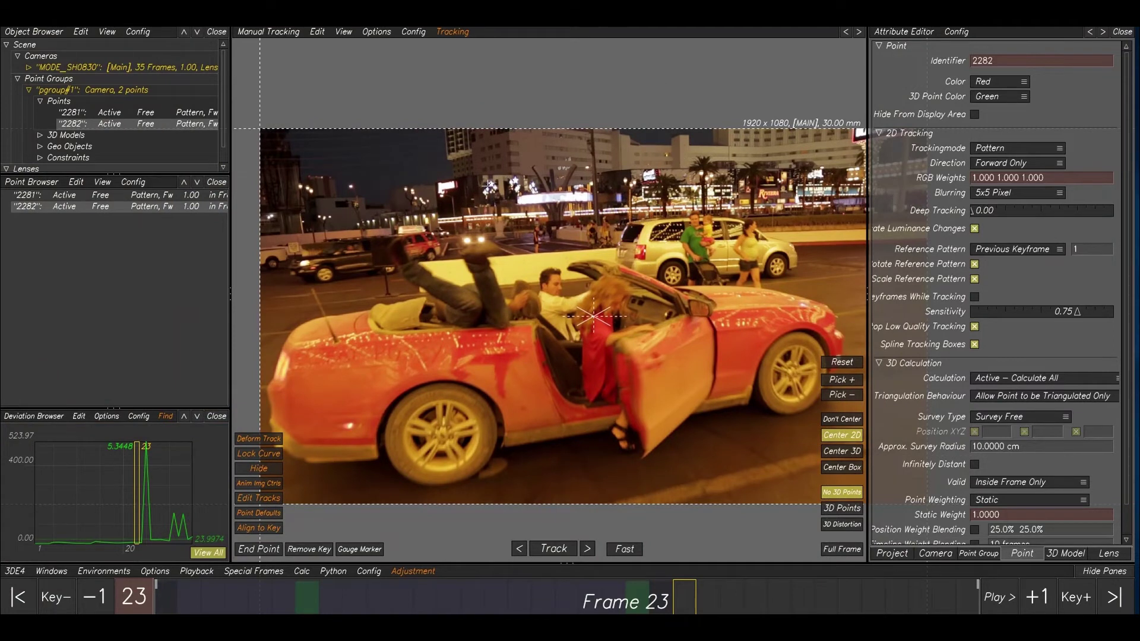
scroll(376, 196, up, 5)
scroll(328, 180, down, 3)
middle_drag(328, 180, 487, 189)
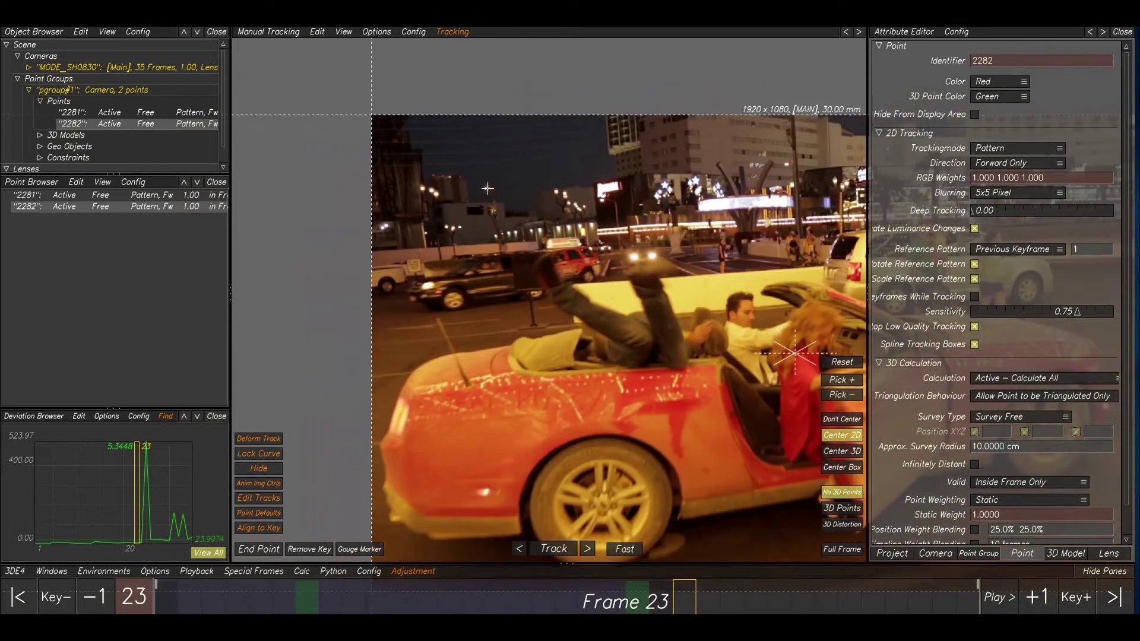
ctrl+click(487, 186)
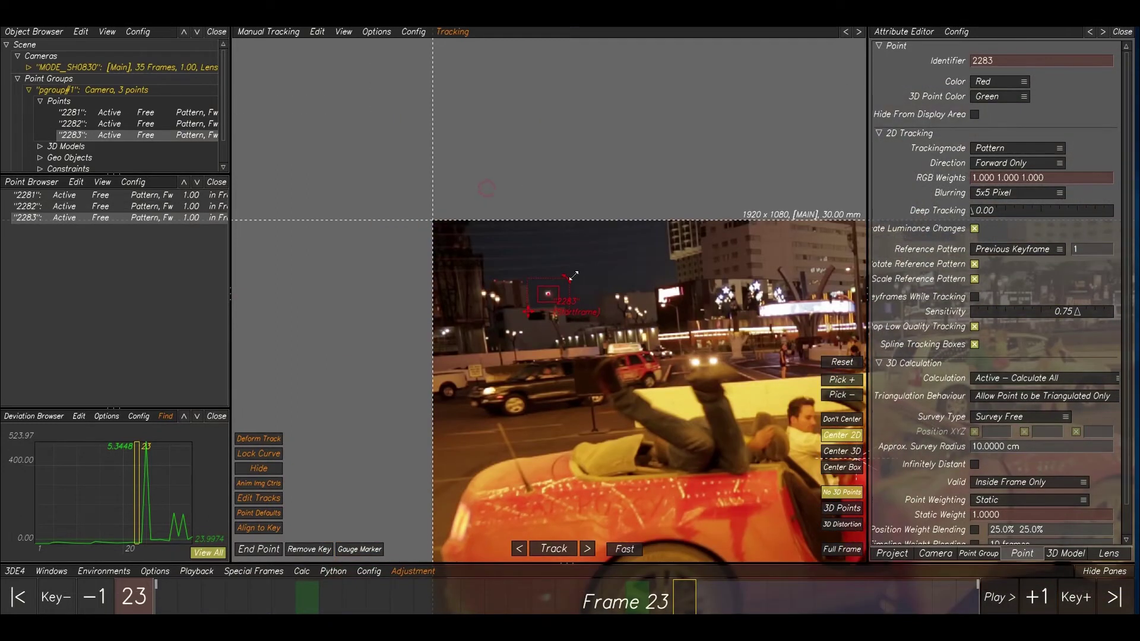
Enlarge the search area around the bright light's point and track it forward from frame 23.
scroll(567, 279, down, 3)
scroll(563, 282, up, 5)
scroll(559, 284, up, 1)
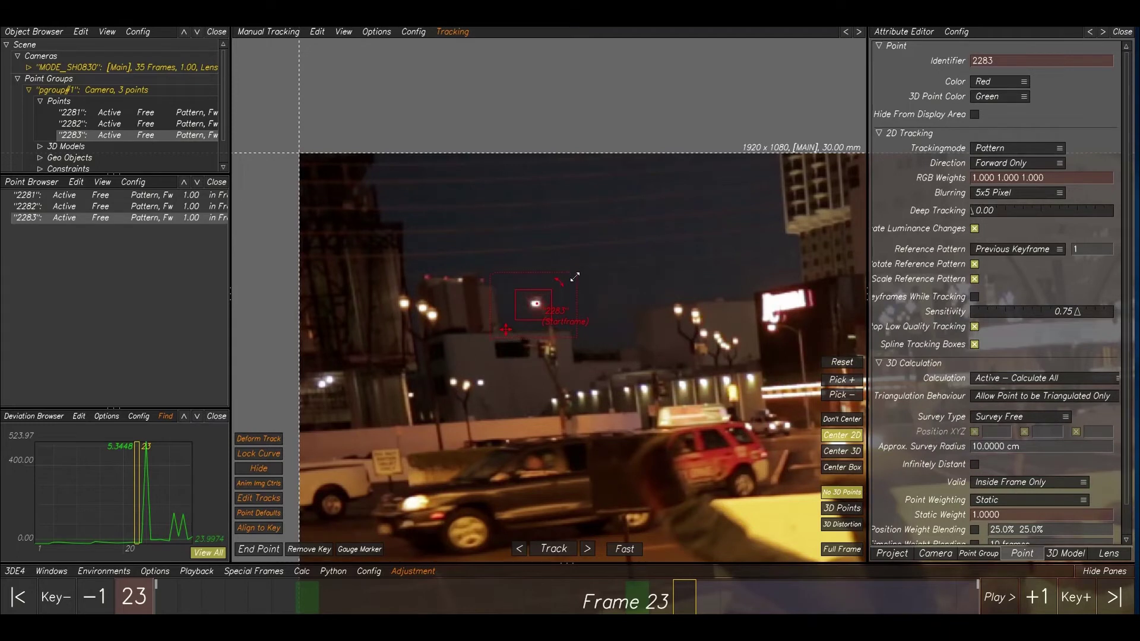
key(t)
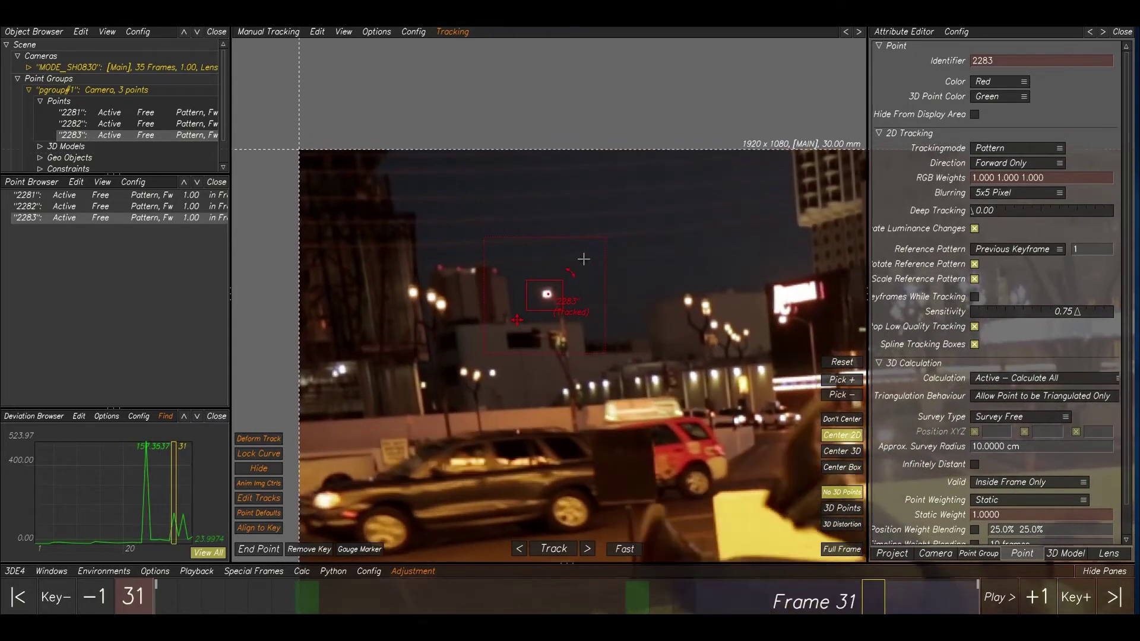
Review the bright light's track by stepping back and forth through the tracked frames around its start at frame 23.
key(Left)
key(Left)
key(Left)
key(Left)
key(Left)
key(Left)
key(Left)
key(Left)
key(Left)
key(Left)
key(Left)
key(Left)
key(Left)
key(Left)
key(Left)
key(Left)
key(Left)
key(Left)
key(Left)
key(Left)
key(Left)
key(Right)
key(Right)
key(Right)
key(Right)
key(Right)
key(Right)
key(Right)
key(Right)
key(Right)
key(Right)
key(Right)
key(Right)
key(Left)
key(Left)
key(Left)
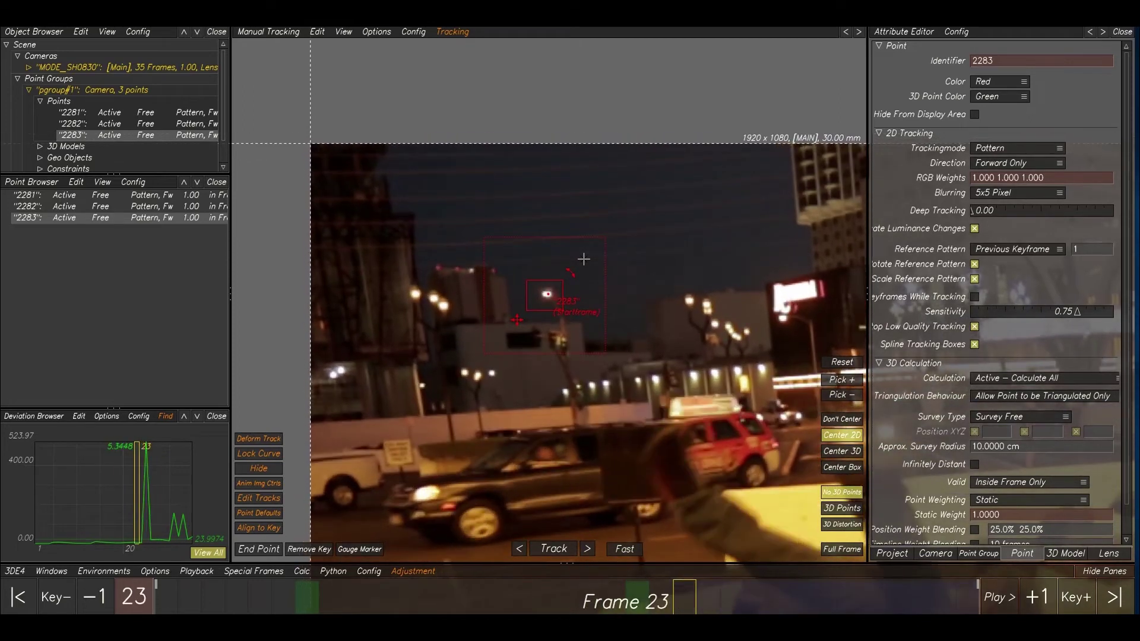
key(Left)
key(Right)
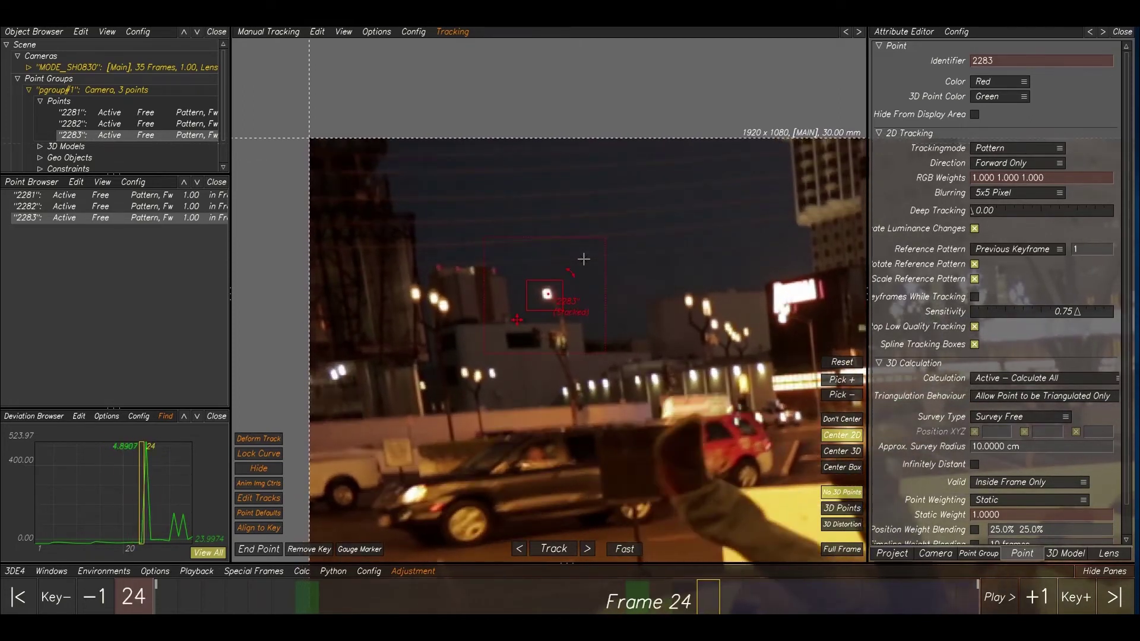
Set the bright light point's tracking direction to Backward Only and track it from frame 23 back to frame 1.
right_click(170, 140)
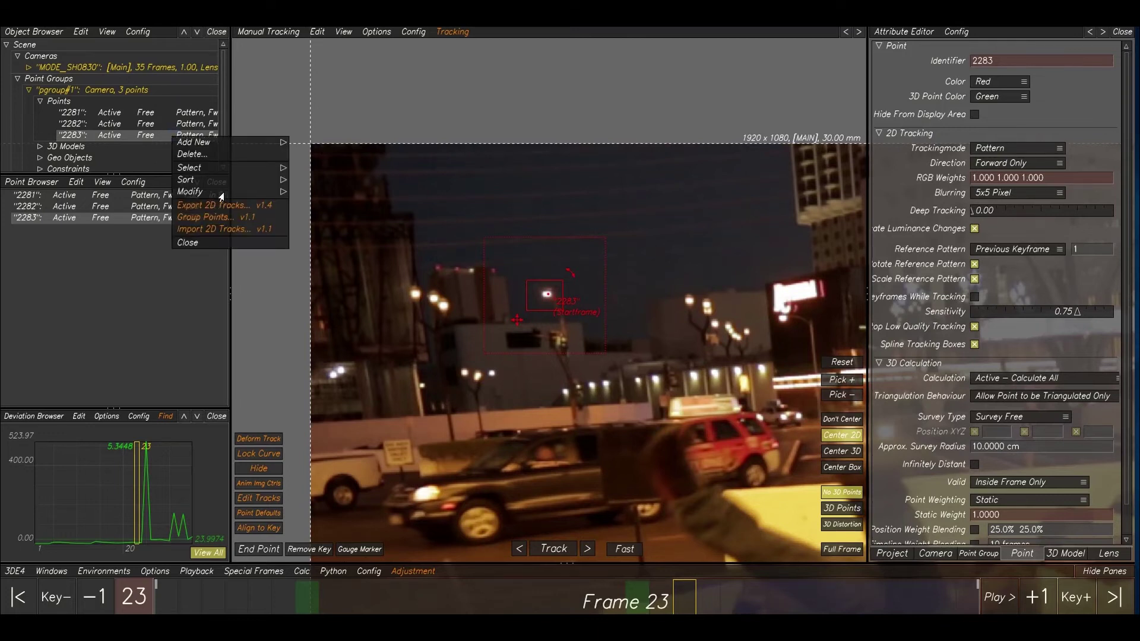
mouse_move(221, 195)
mouse_move(333, 261)
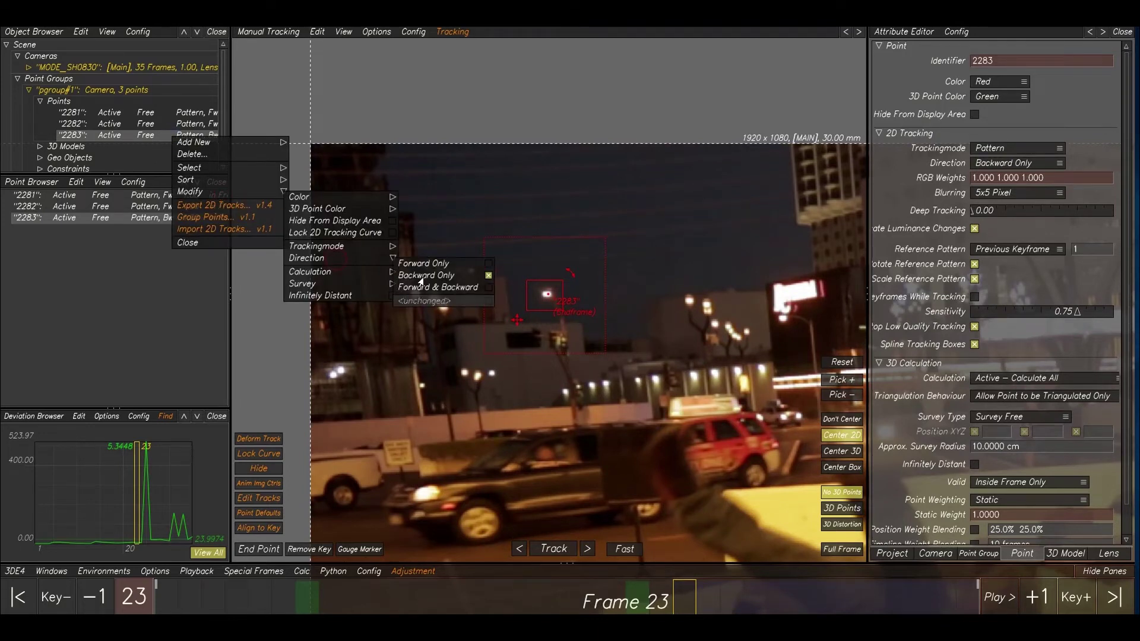
click(429, 270)
key(e)
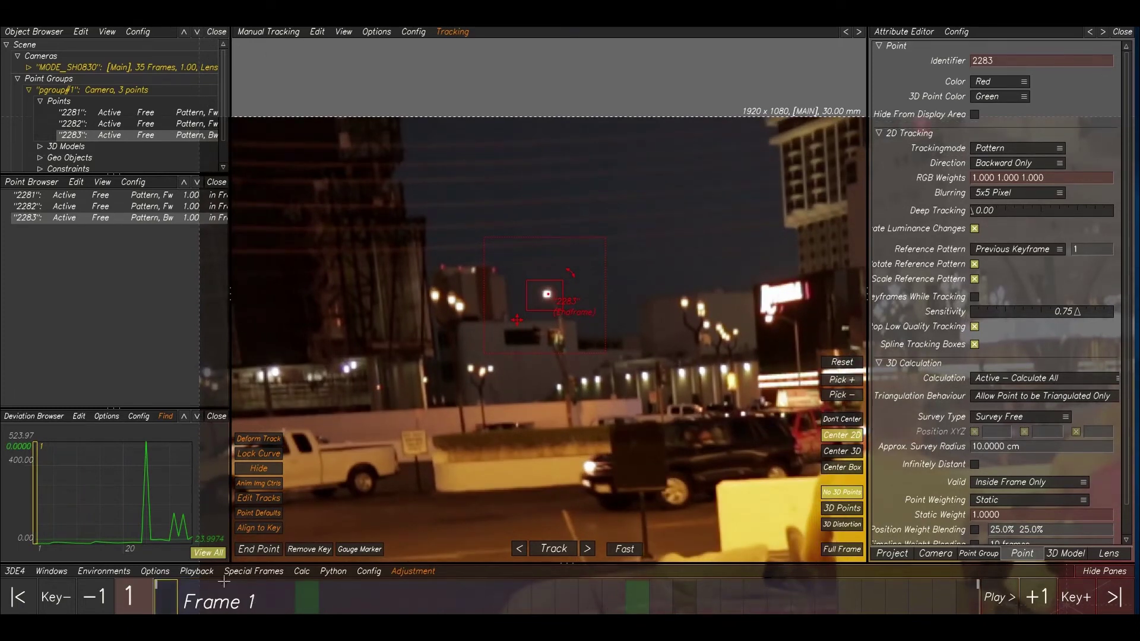
Scrub to frame 35, add a point on the orange light of the hotel building, and track it backward.
drag(157, 607, 976, 601)
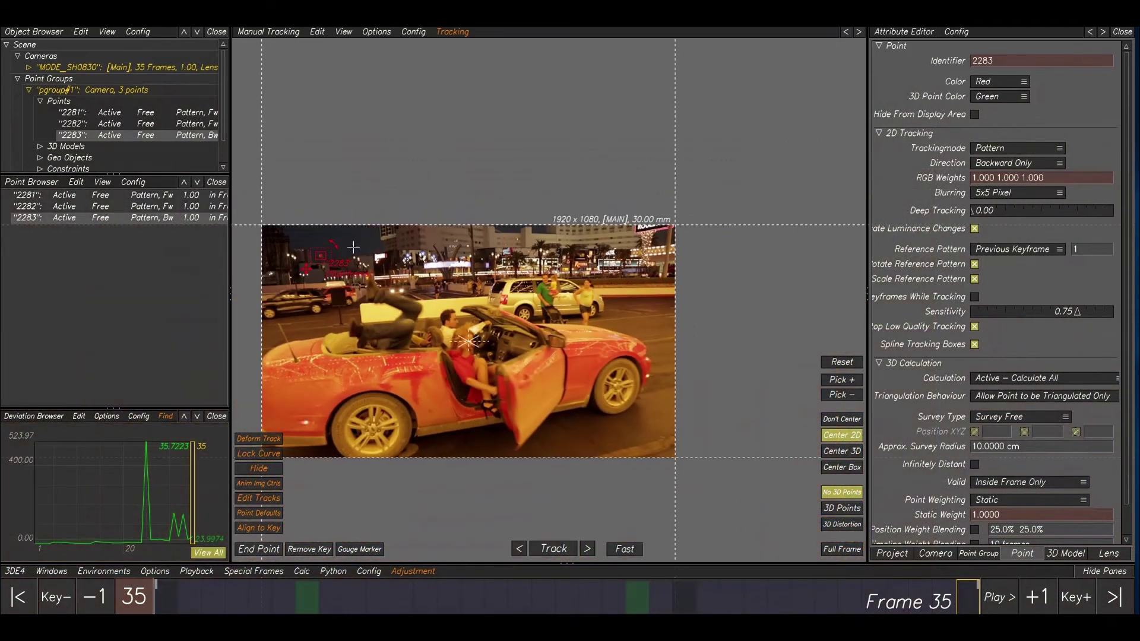
scroll(574, 252, up, 5)
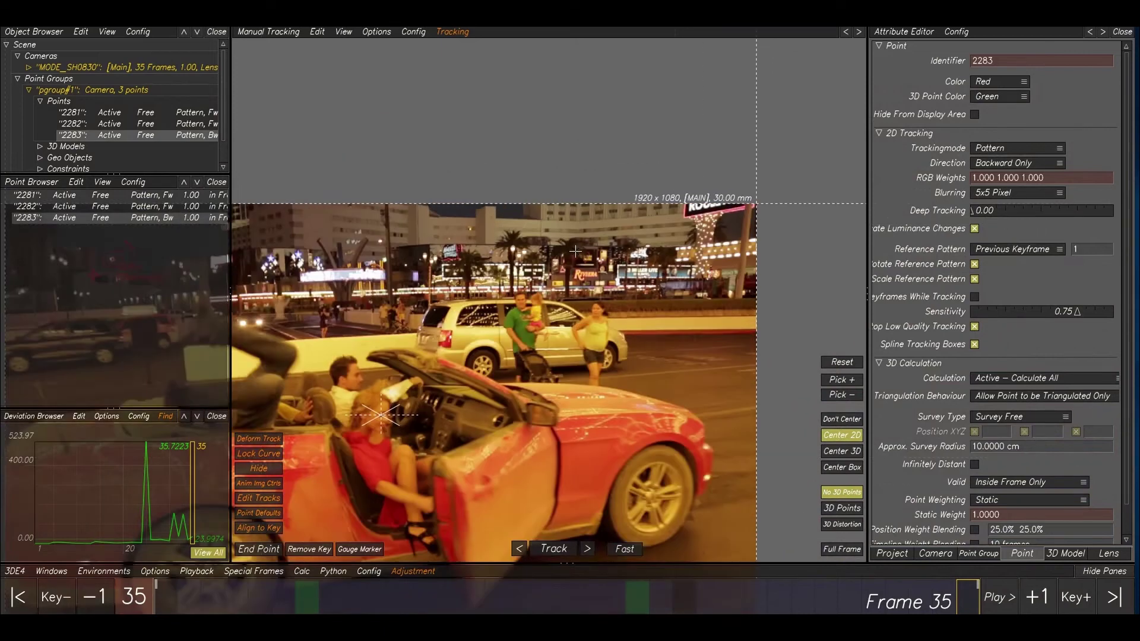
ctrl+click(442, 222)
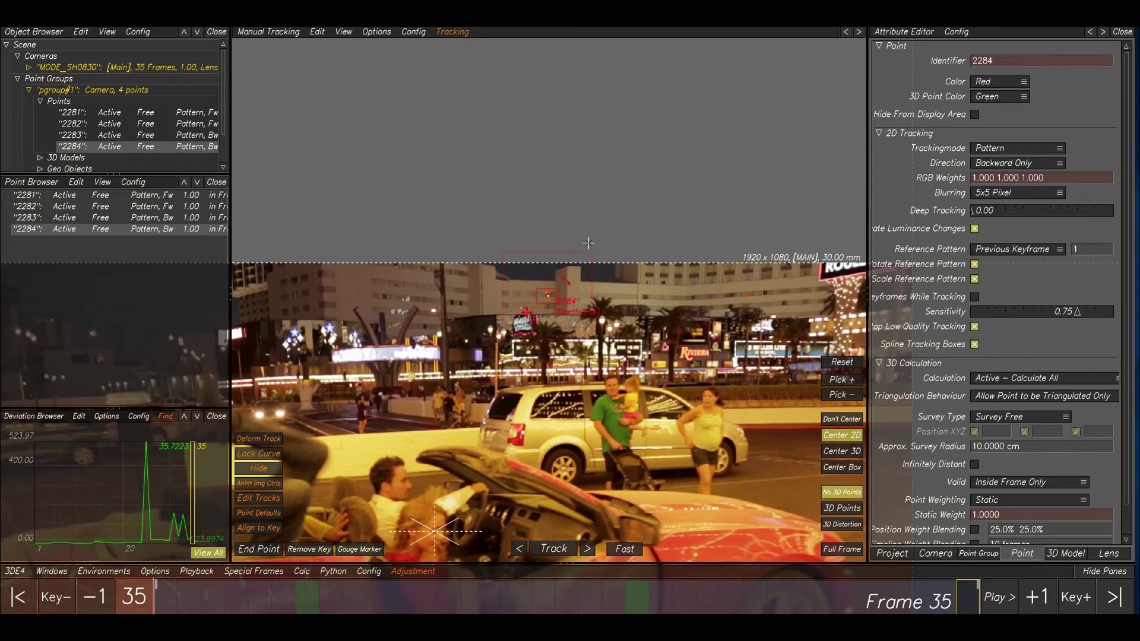
key(t)
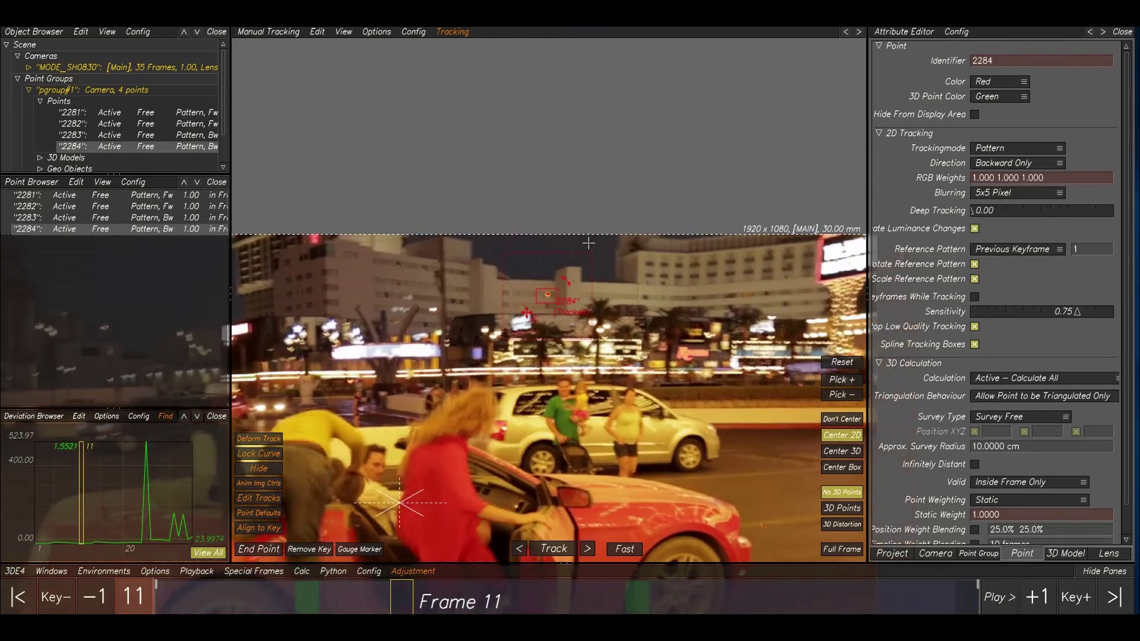
Review the hotel light's backward track by stepping forward through the frames to frame 35.
key(Right)
key(Right)
key(space)
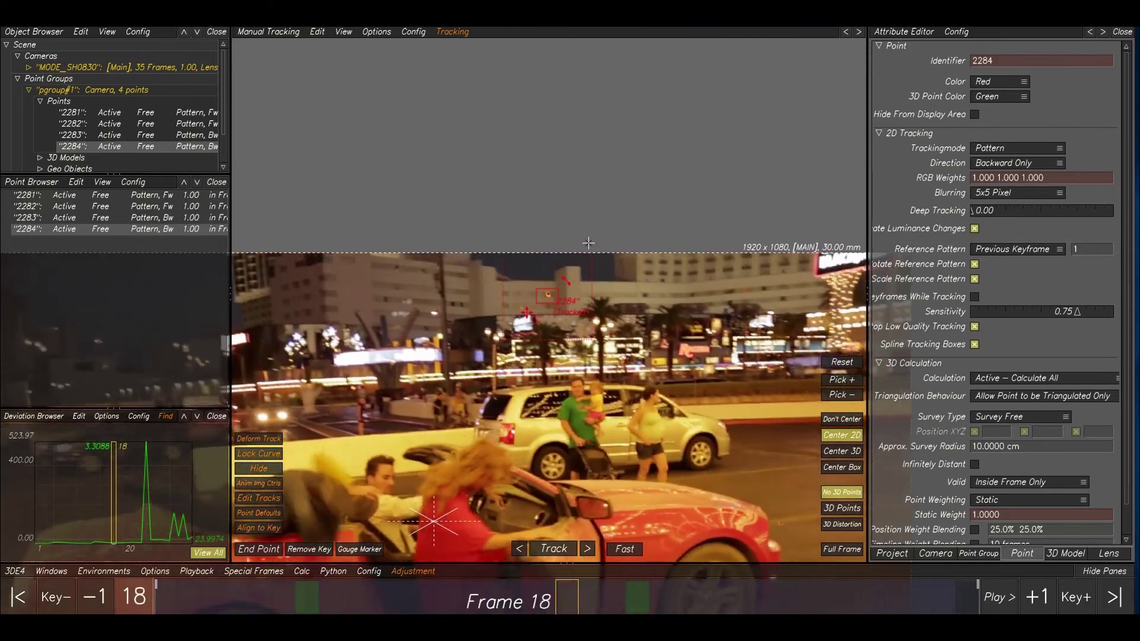
key(Right)
key(Right)
key(Right)
key(Right)
key(Right)
key(Right)
key(Right)
key(Right)
key(Right)
key(Right)
key(Right)
key(Right)
key(Right)
key(Right)
key(Right)
key(Right)
key(Right)
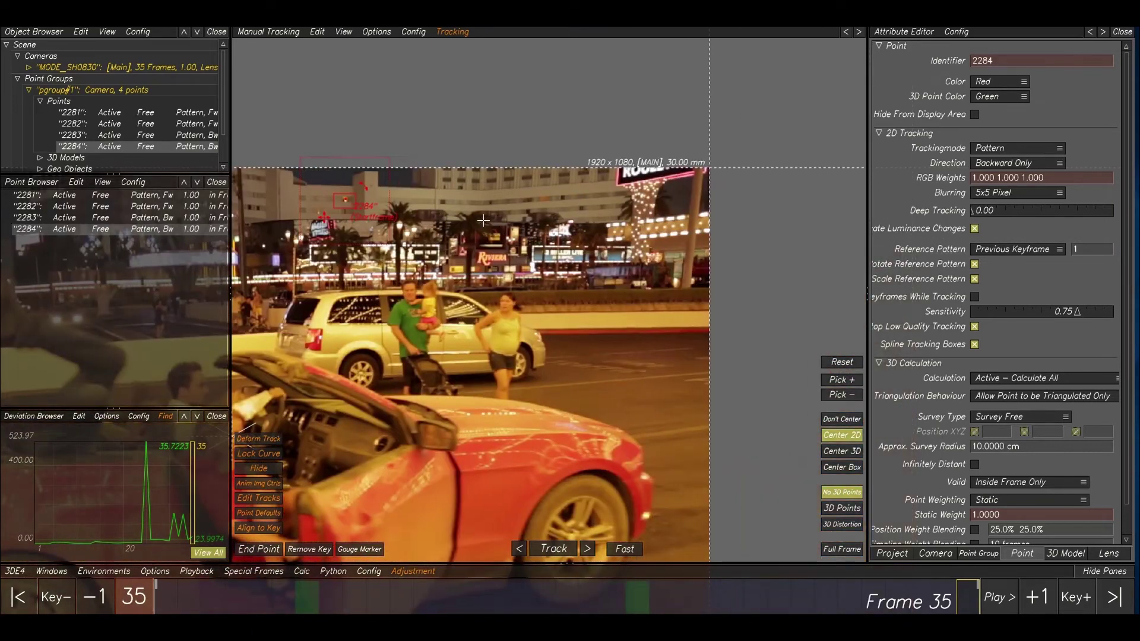
At frame 35, add a point on the small lit sign just above the Riviera sign and track it backward.
scroll(606, 263, up, 3)
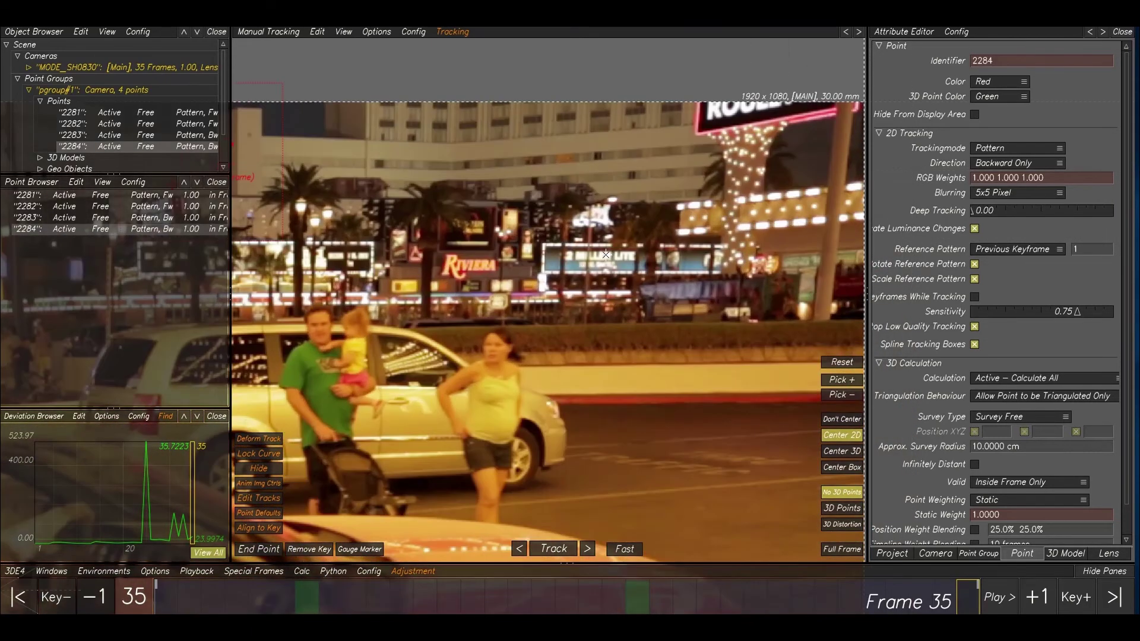
middle_drag(516, 211, 645, 209)
middle_drag(438, 233, 416, 206)
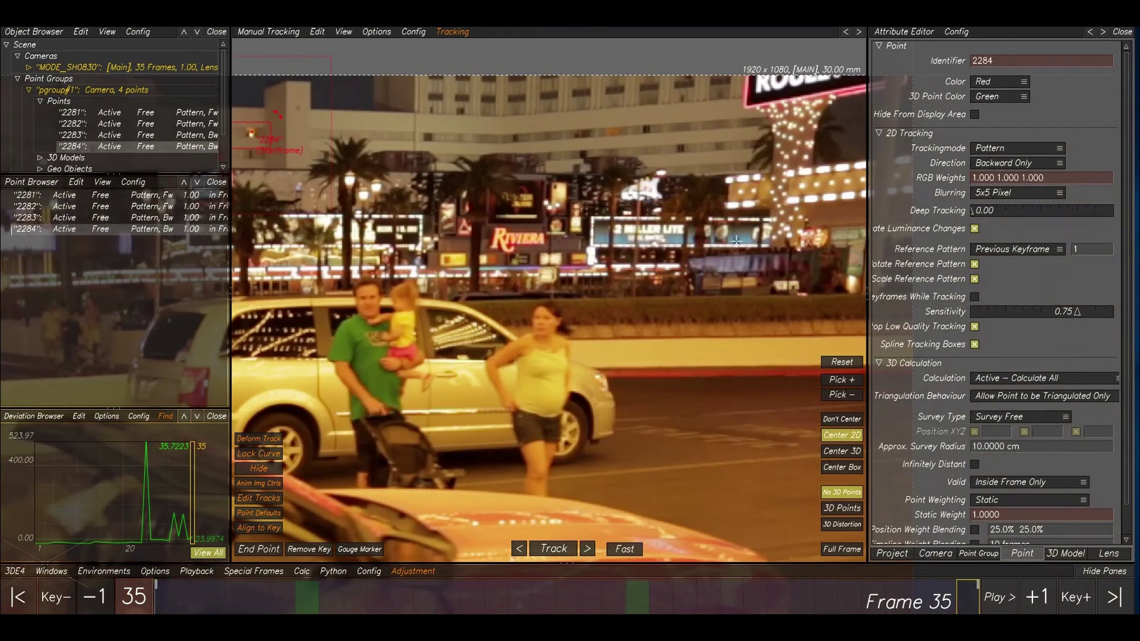
middle_drag(736, 240, 549, 223)
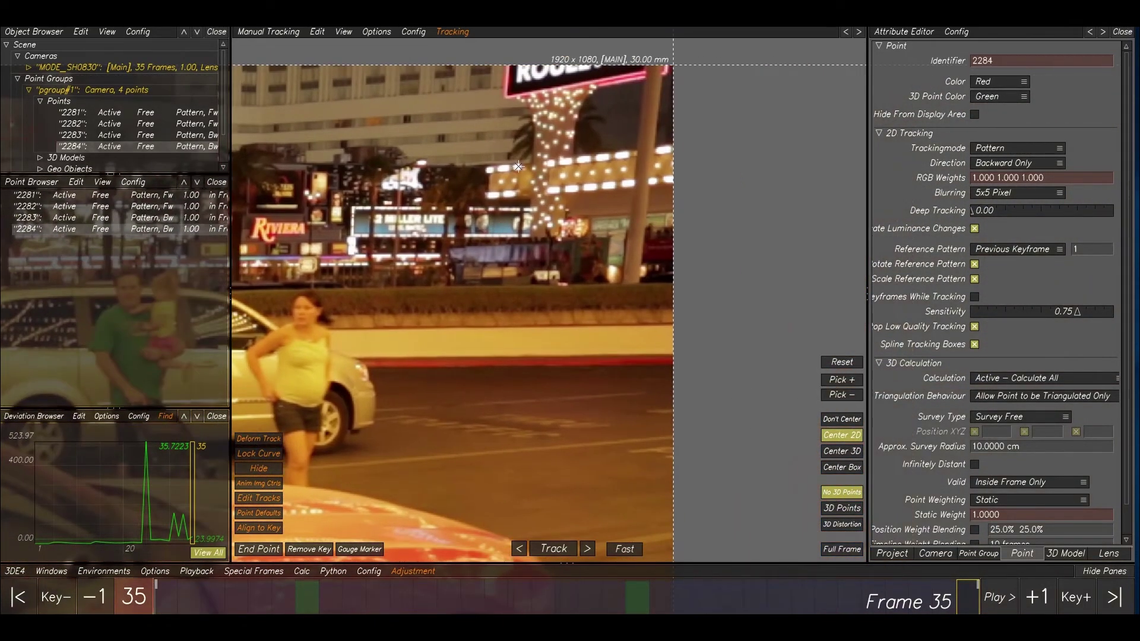
middle_drag(474, 216, 484, 225)
middle_drag(636, 267, 501, 253)
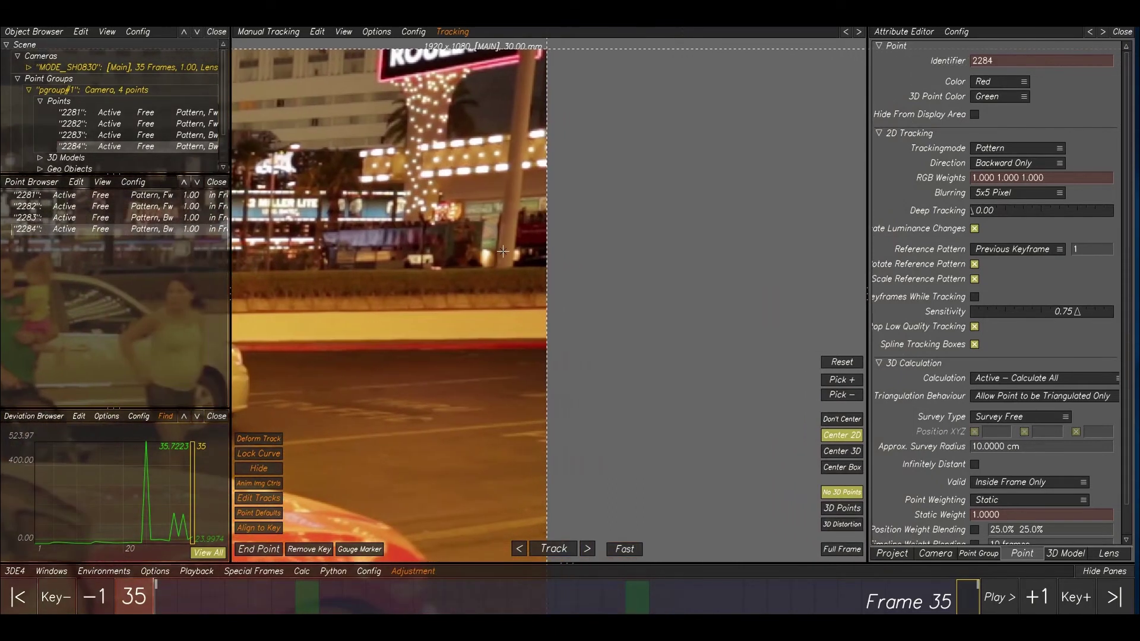
middle_drag(428, 229, 628, 240)
middle_drag(542, 241, 712, 234)
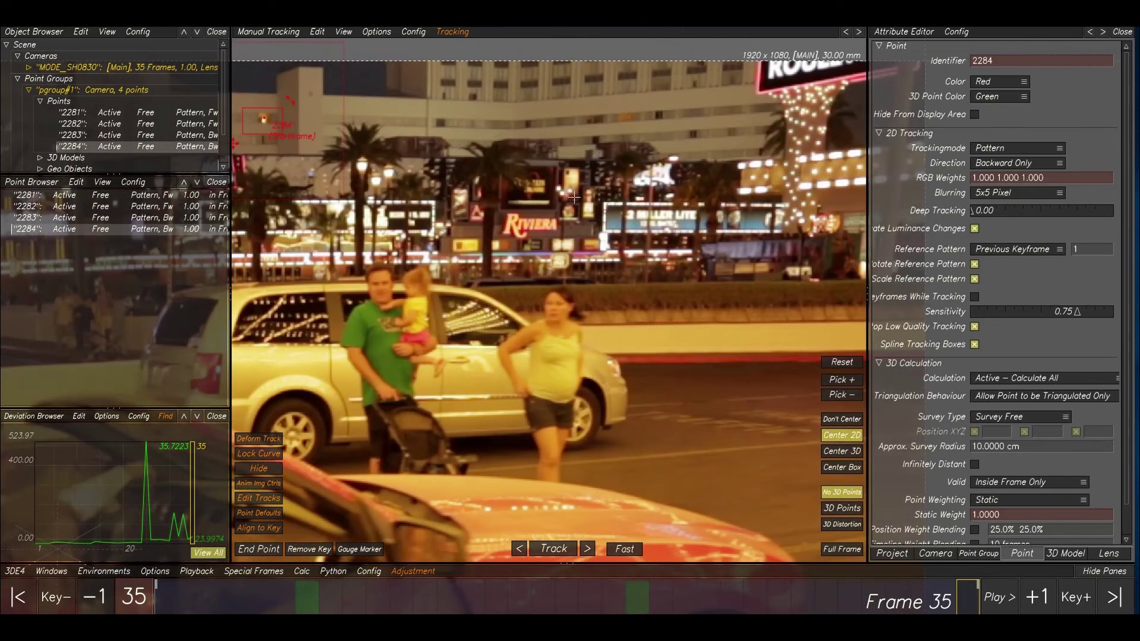
ctrl+click(574, 198)
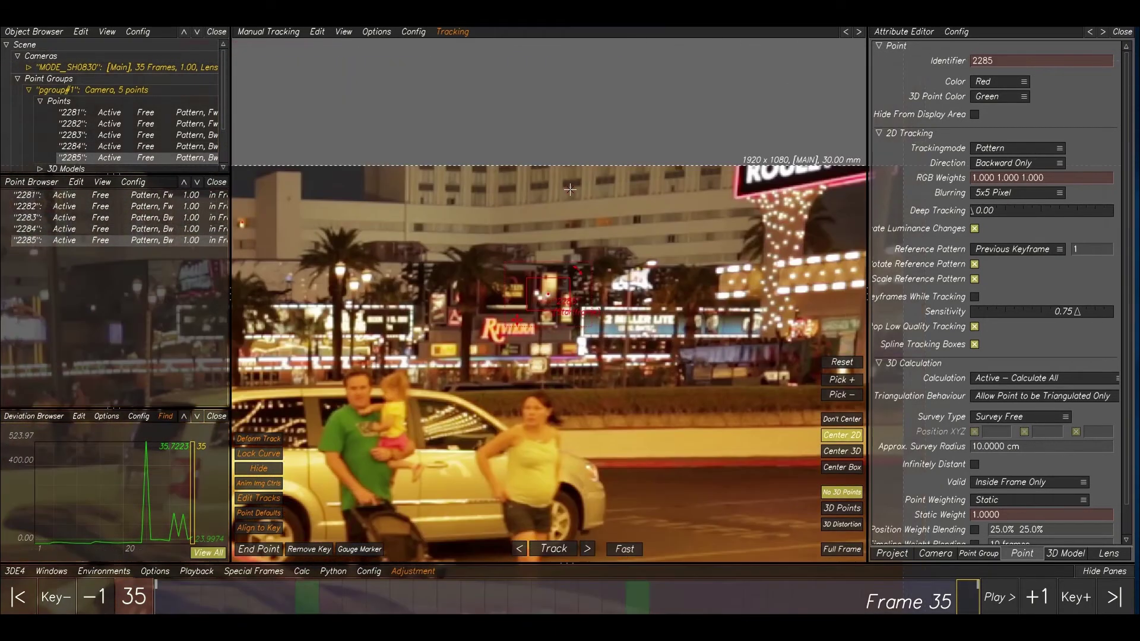
middle_drag(547, 295, 527, 252)
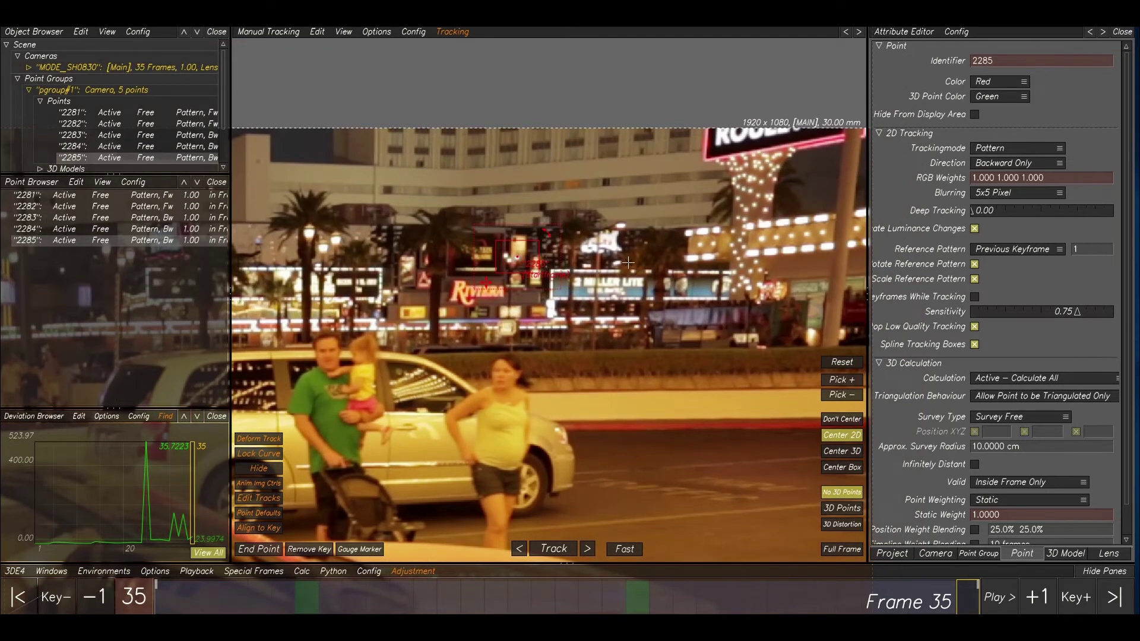
key(t)
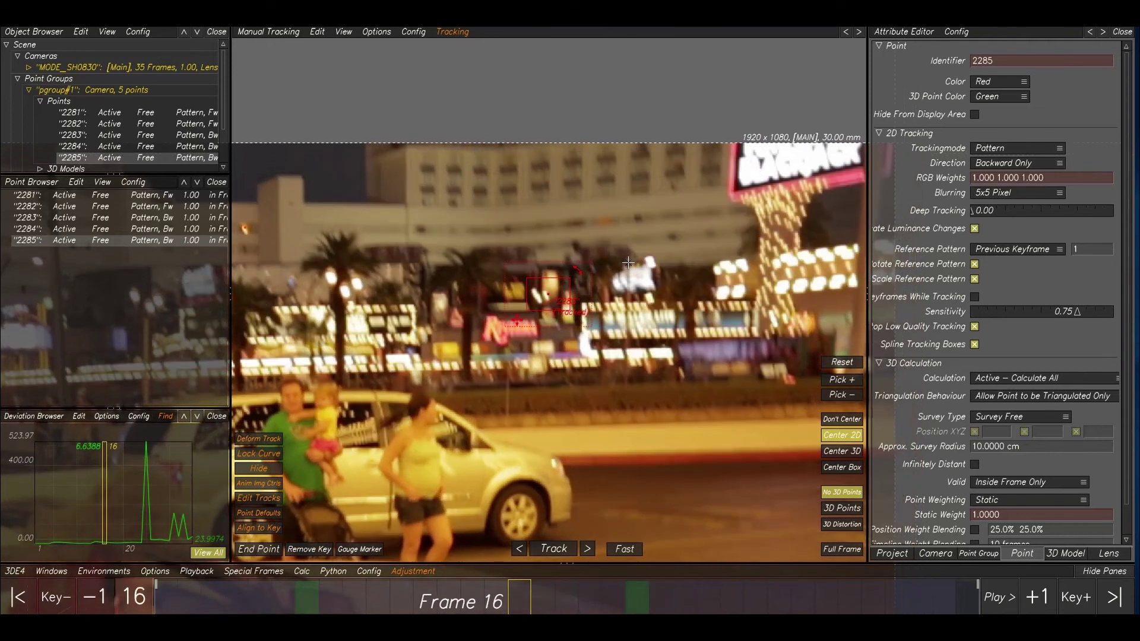
Check the lit sign's track through the motion-blurred frames between 16 and 9.
key(Left)
key(Right)
key(Right)
key(Left)
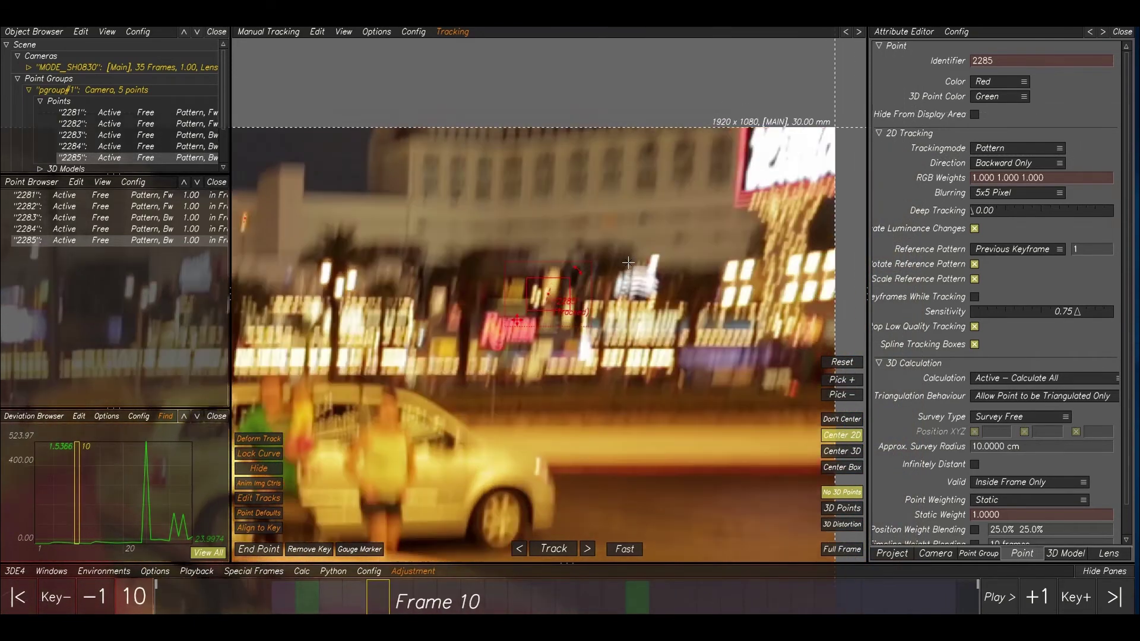
key(Right)
key(Left)
key(Left)
key(Right)
key(Left)
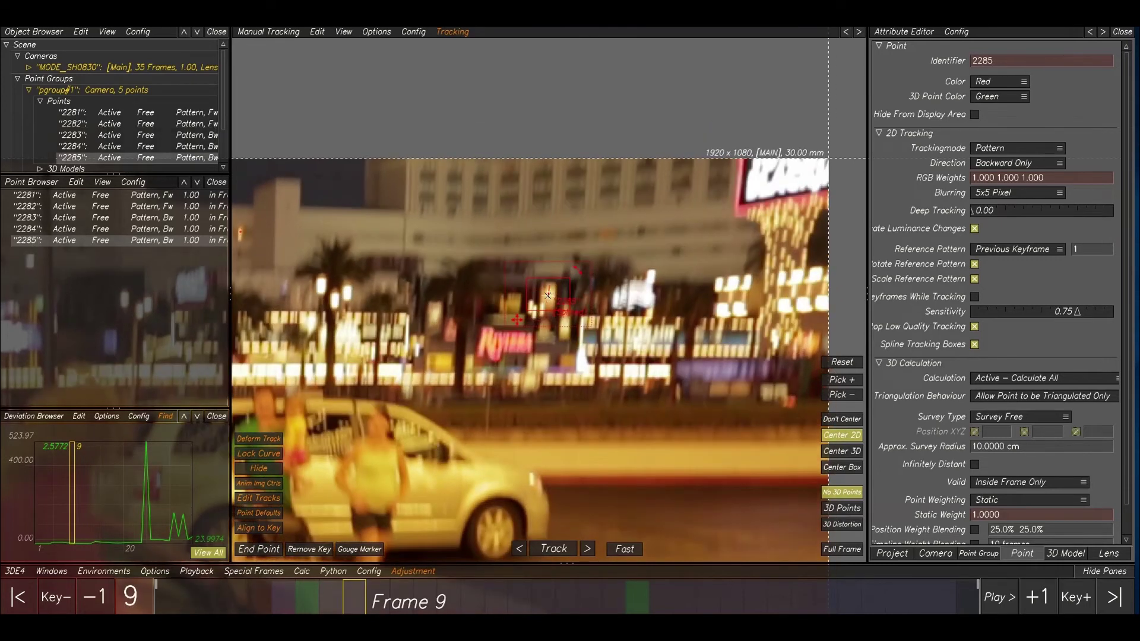
Review the rest of the lit sign's track by stepping back from frame 9 to frame 1.
key(Left)
key(Left)
key(Left)
key(Left)
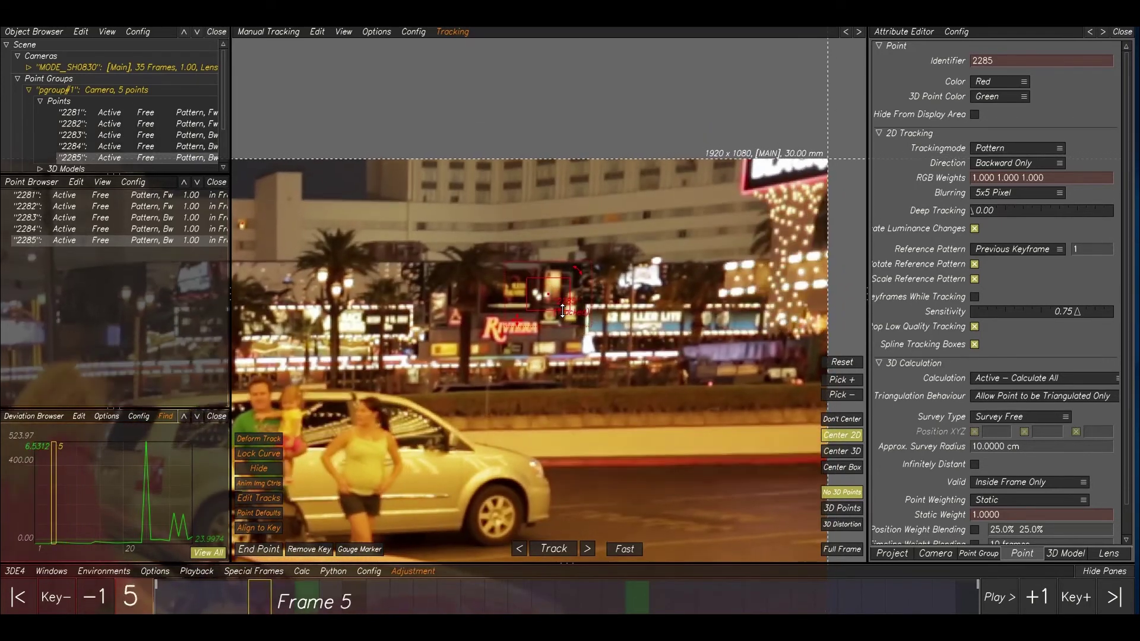
key(Left)
key(Left)
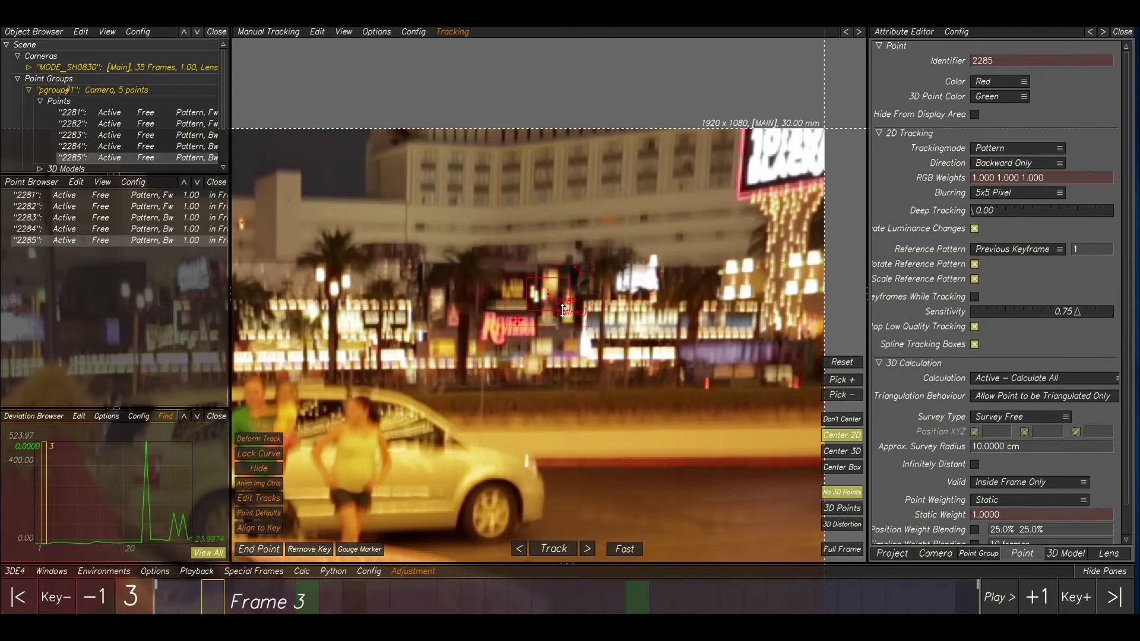
key(Right)
key(Left)
key(Left)
key(Left)
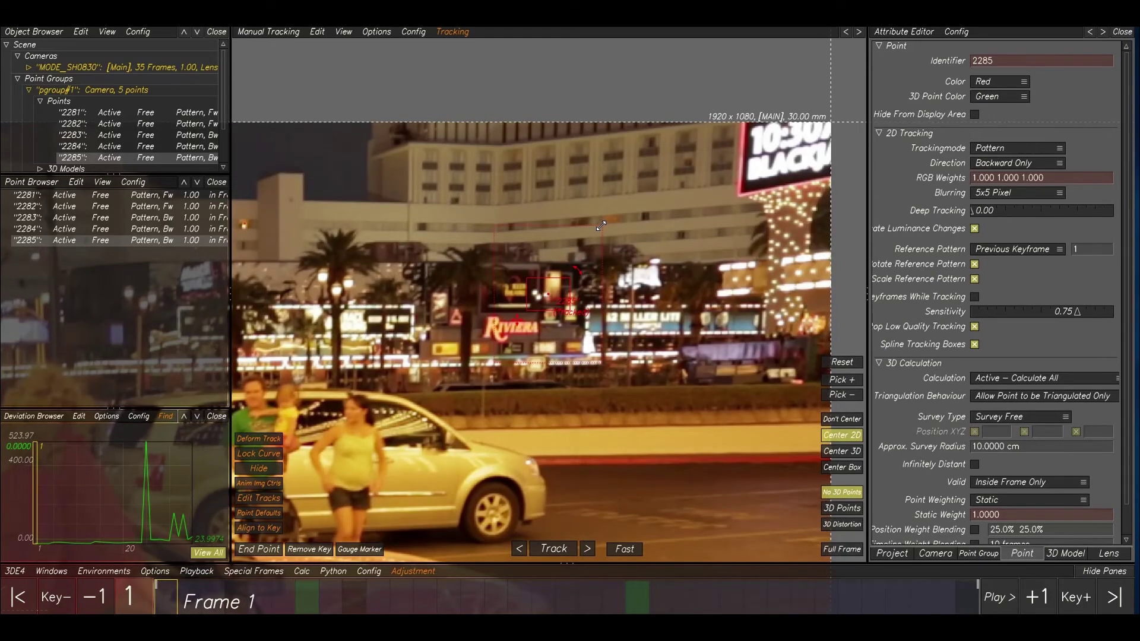
Try to calculate the camera and points from the five tracked points and discard the result.
middle_drag(475, 320, 536, 266)
scroll(524, 295, down, 4)
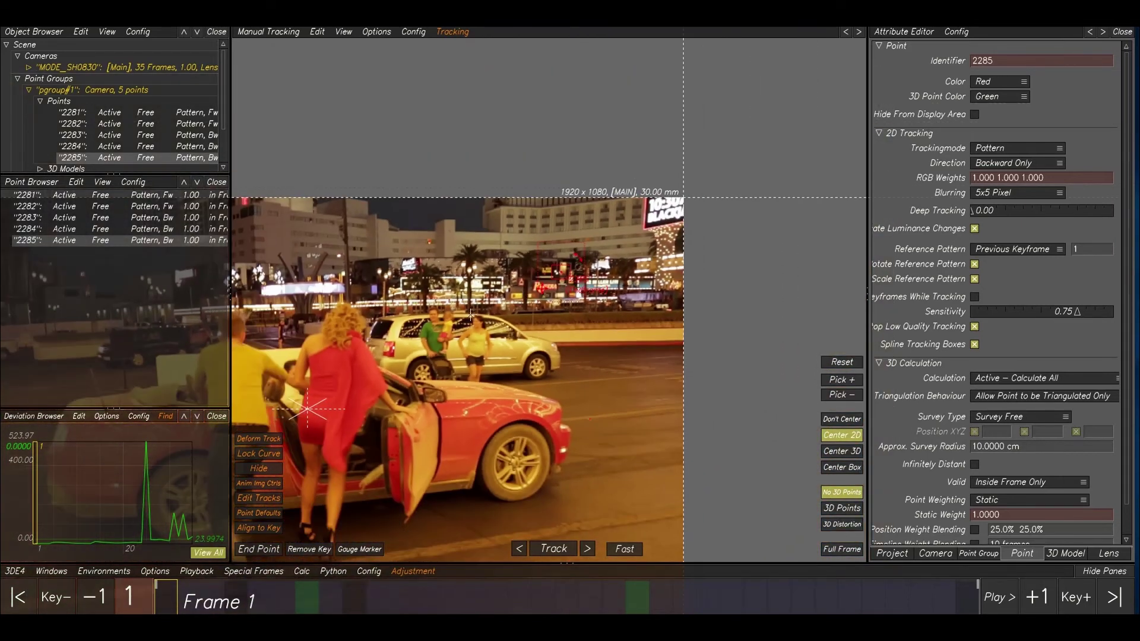
middle_drag(502, 306, 696, 282)
scroll(434, 313, down, 3)
key(alt+c)
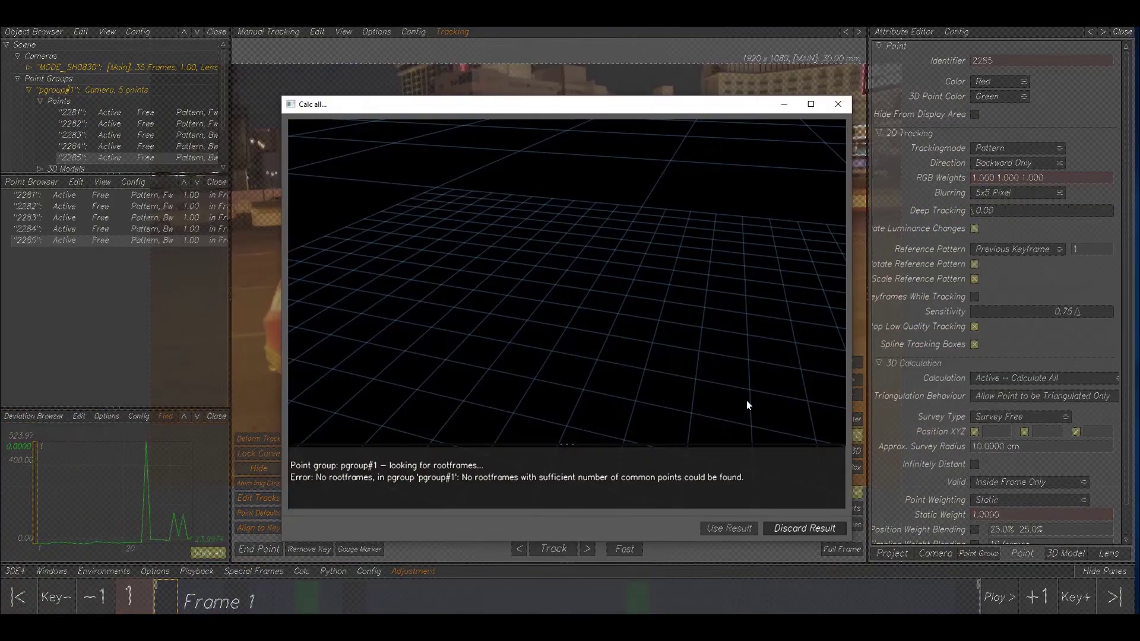
click(805, 528)
scroll(719, 301, down, 4)
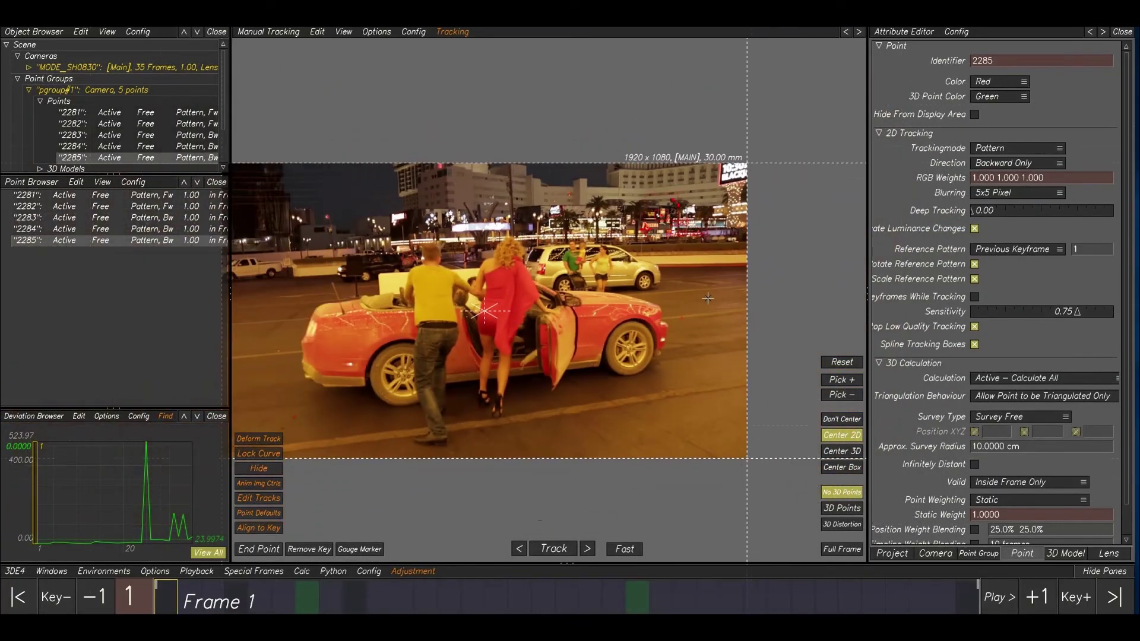
At frame 19, add a point on the pavement line behind the red car's rear bumper and track it forward.
scroll(718, 301, up, 4)
drag(356, 597, 590, 597)
middle_drag(555, 398, 772, 357)
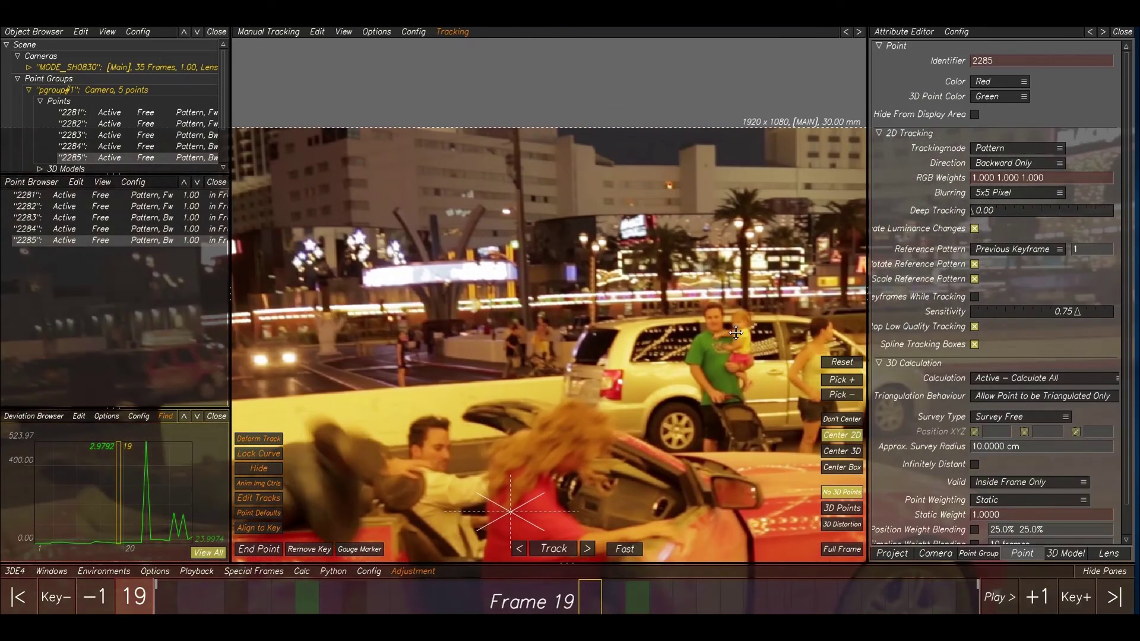
middle_drag(547, 333, 663, 314)
scroll(663, 312, down, 6)
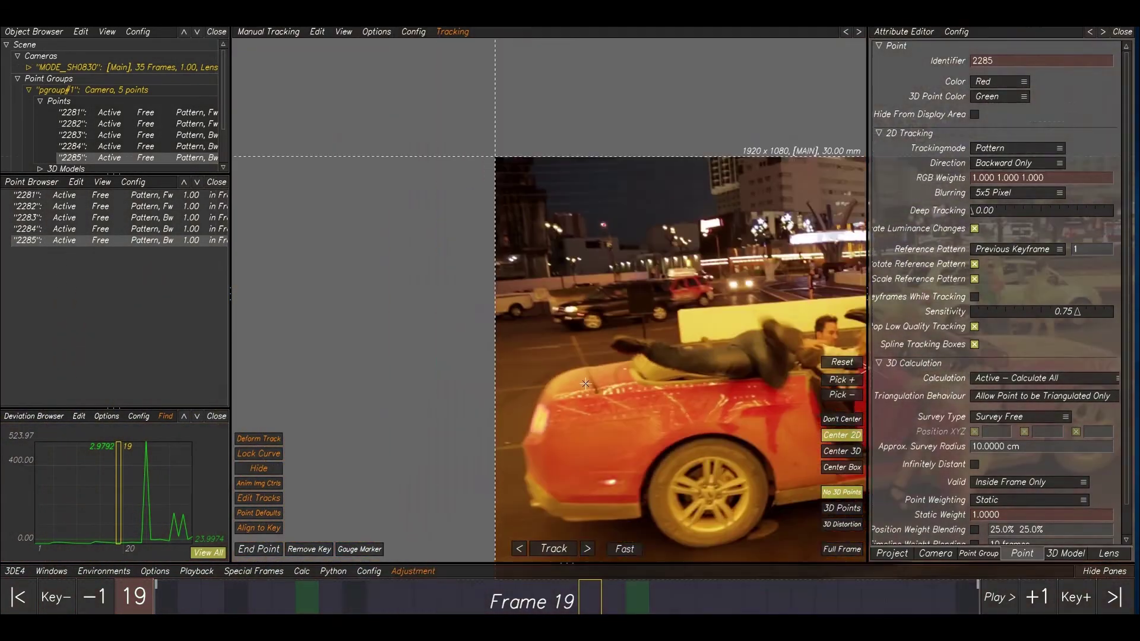
scroll(505, 383, up, 2)
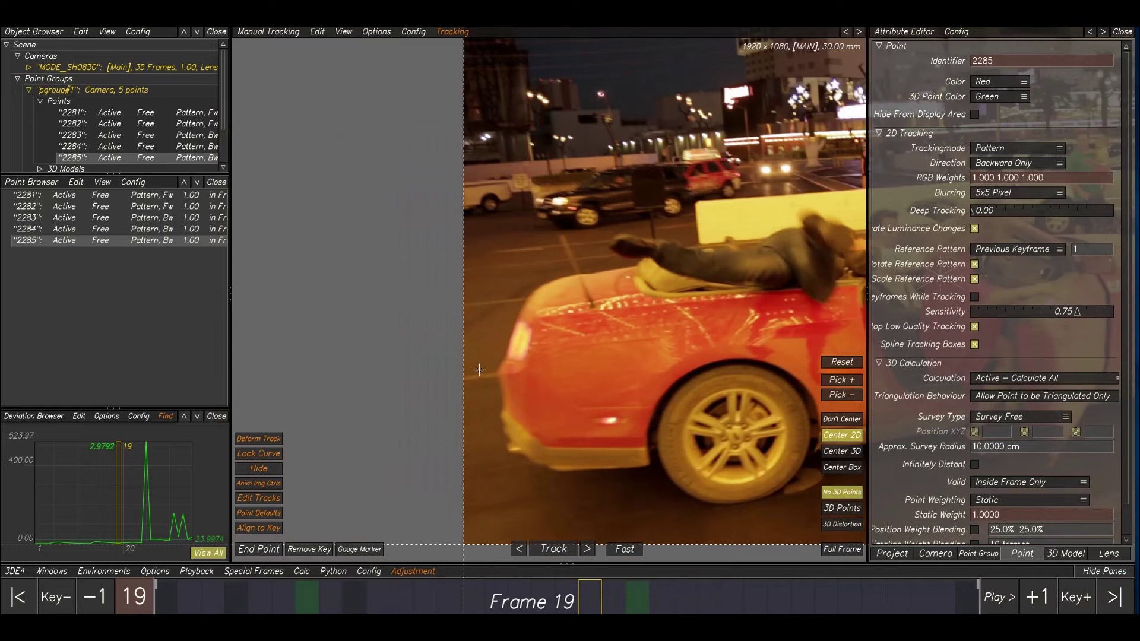
ctrl+click(479, 371)
drag(569, 276, 586, 257)
key(t)
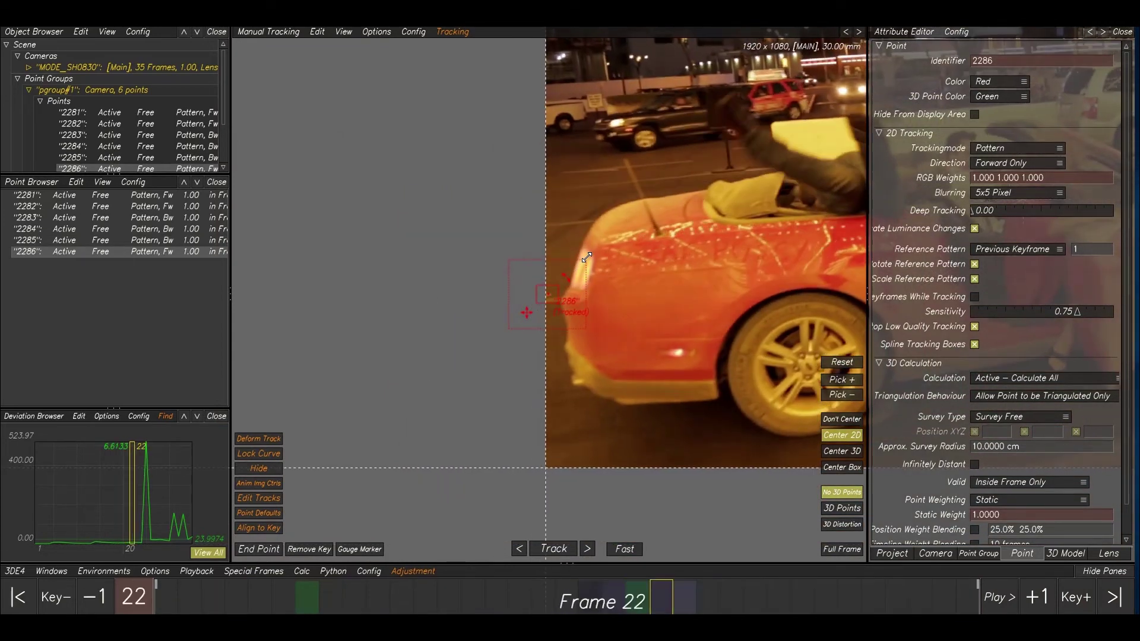
Step back and forth through the frames before frame 22 to check where the pavement line behind the car is usable.
key(Left)
key(Left)
key(Left)
key(Left)
key(Left)
key(Left)
key(Left)
key(Left)
key(Left)
key(Left)
key(Left)
key(Left)
key(Left)
key(Left)
key(Right)
key(Right)
key(Right)
key(Right)
key(Right)
key(Right)
key(Right)
key(Right)
key(Right)
key(Right)
key(Right)
key(Right)
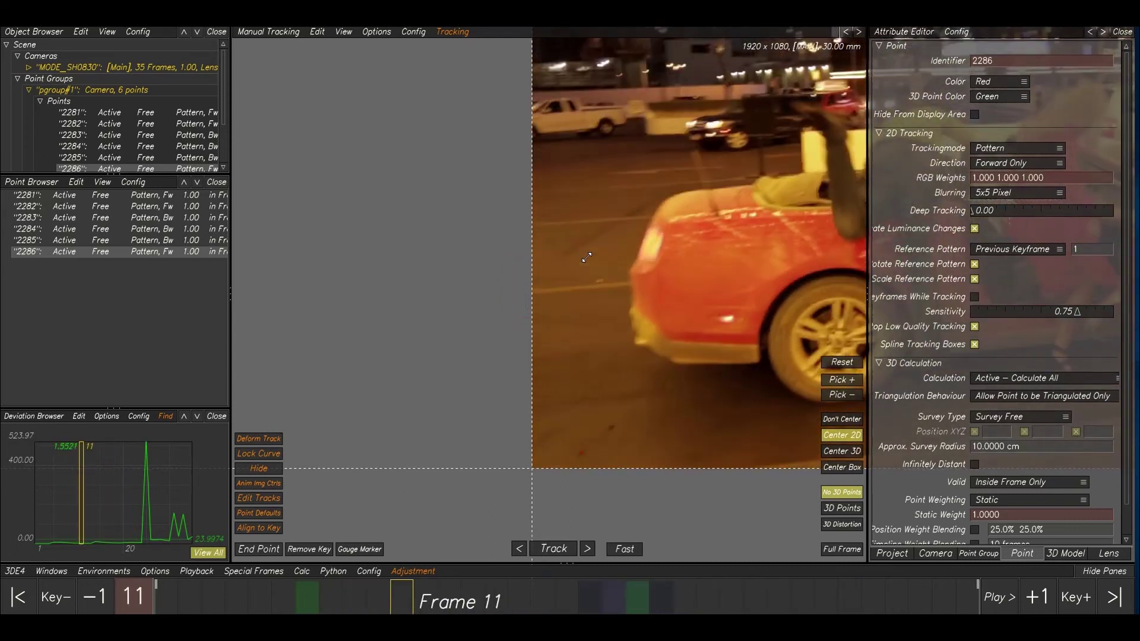
key(Left)
key(Left)
key(Right)
Set the new pavement point's tracking direction to Backward Only and track it from frame 19 to frame 1.
right_click(202, 253)
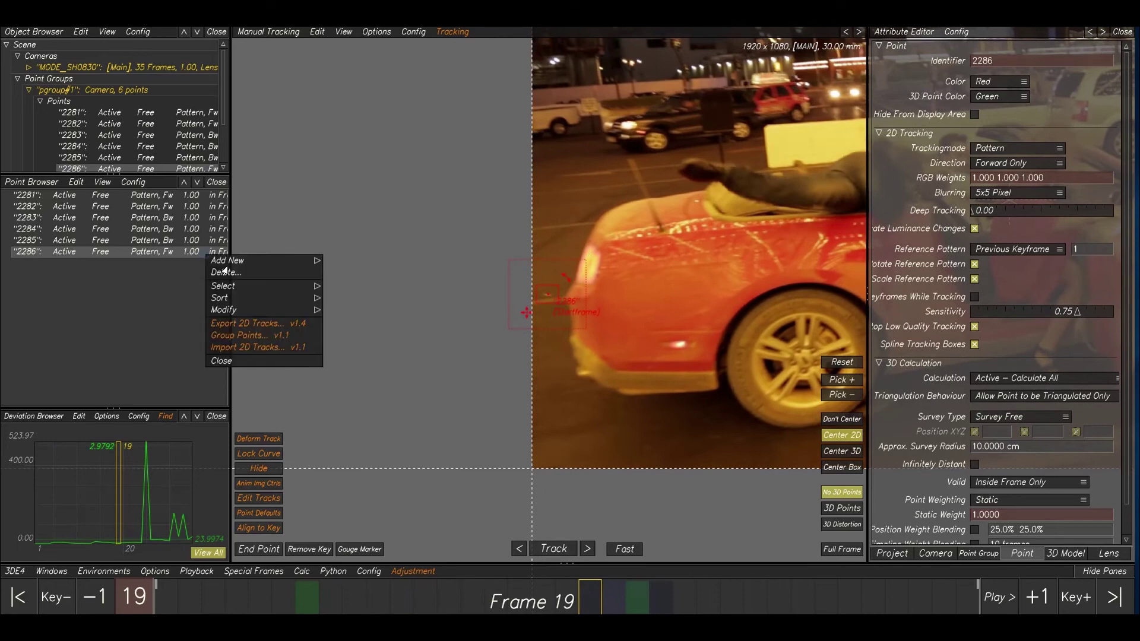
click(256, 310)
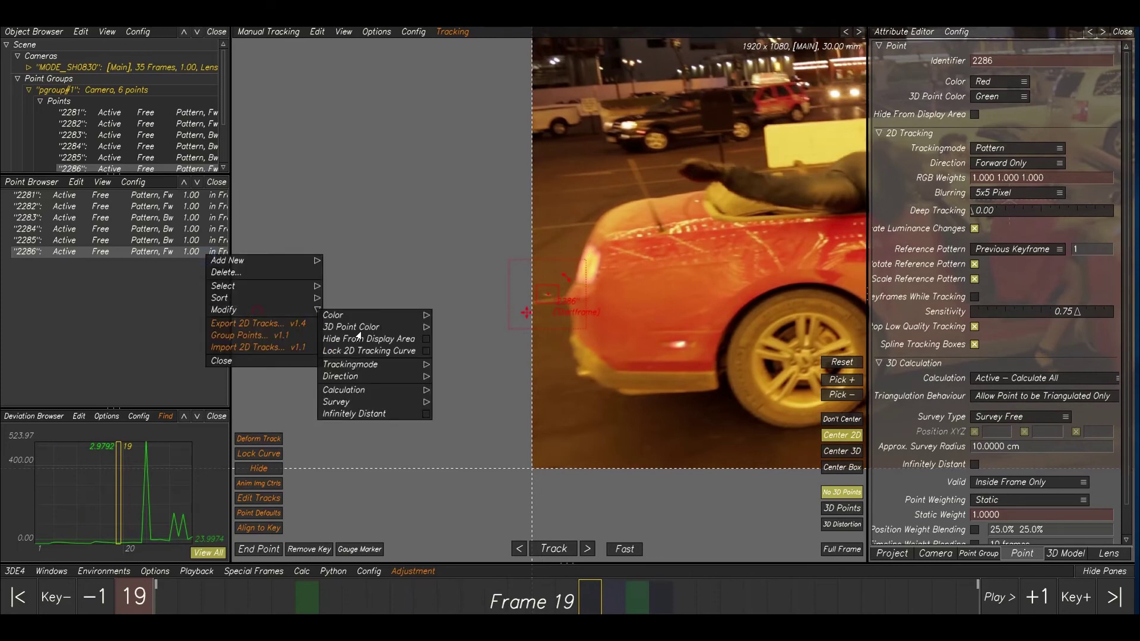
click(378, 390)
click(376, 380)
click(475, 395)
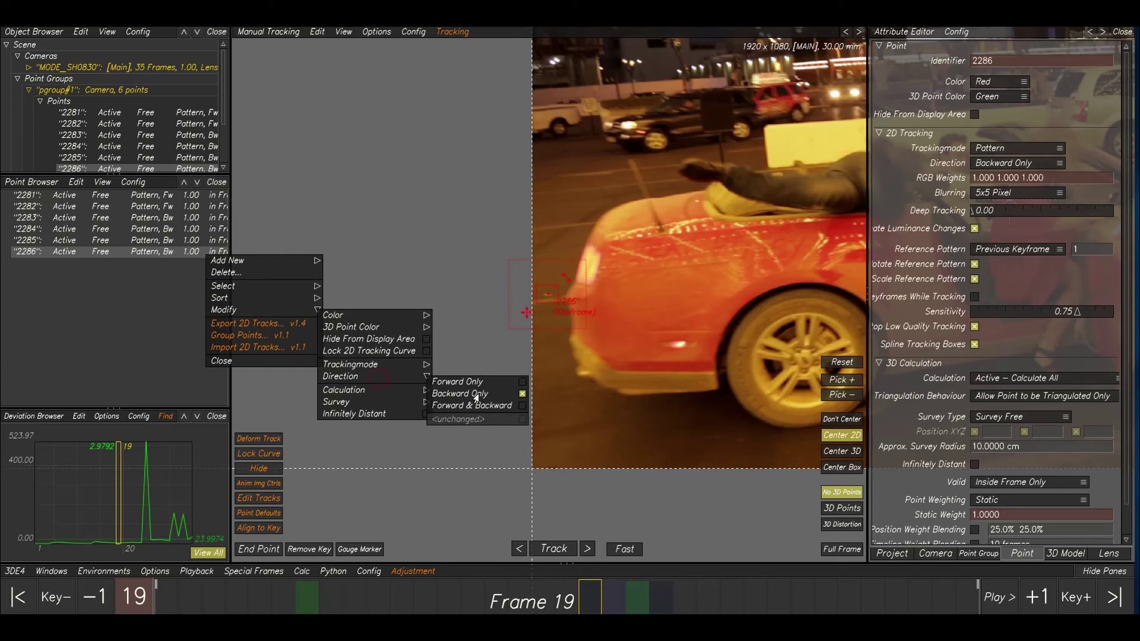
key(t)
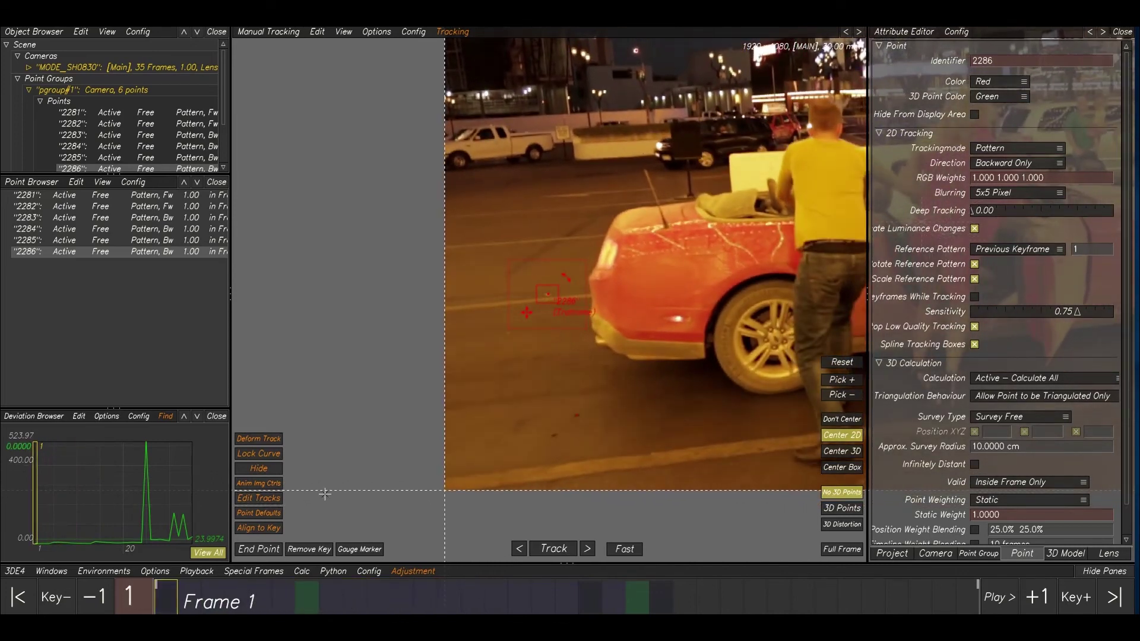
Review the pavement line's backward track from frame 1 to frame 9 and select point 2281 on the lower pavement mark.
drag(171, 598, 363, 531)
middle_drag(561, 467, 575, 411)
click(535, 406)
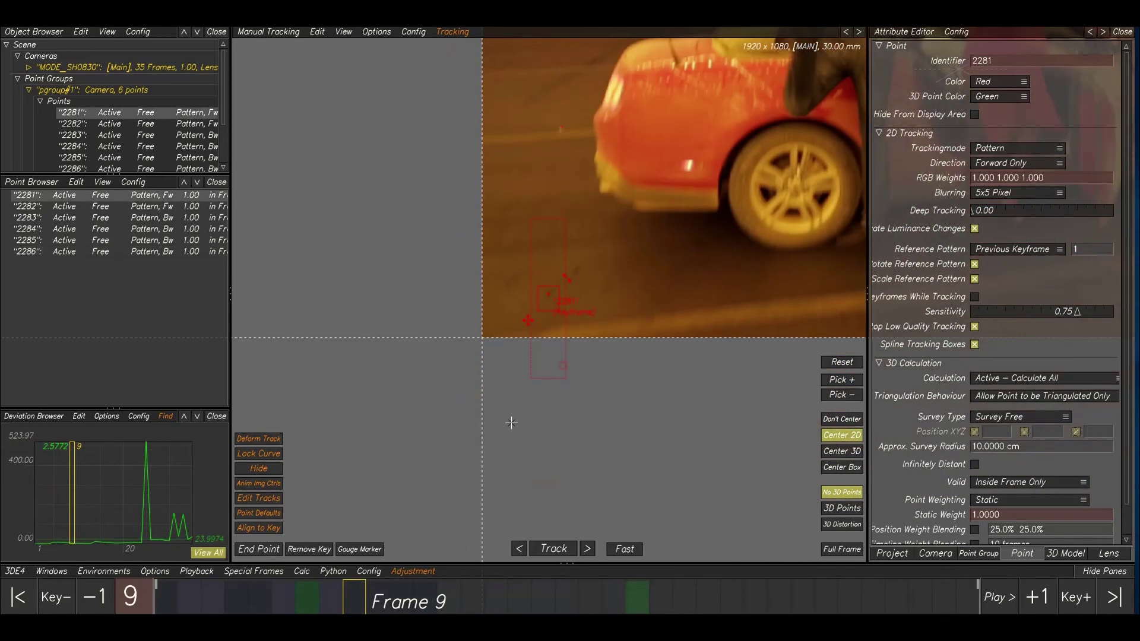
Check point 2281 in the first three frames and remove its key at frame 1.
drag(219, 593, 207, 566)
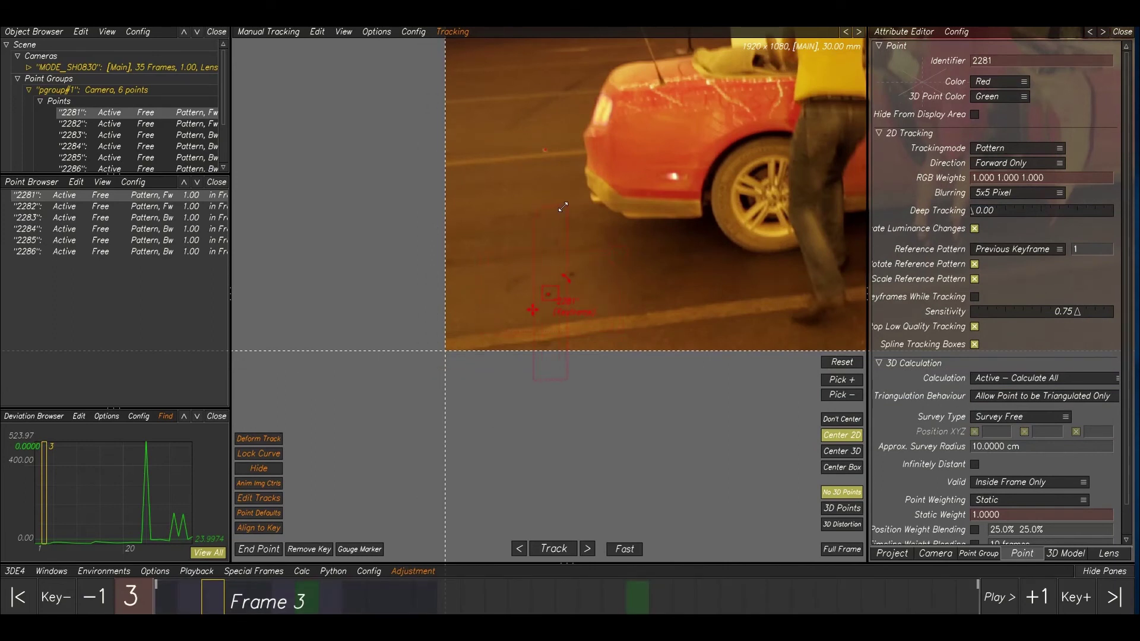
key(Left)
key(Right)
key(Left)
key(Left)
click(309, 550)
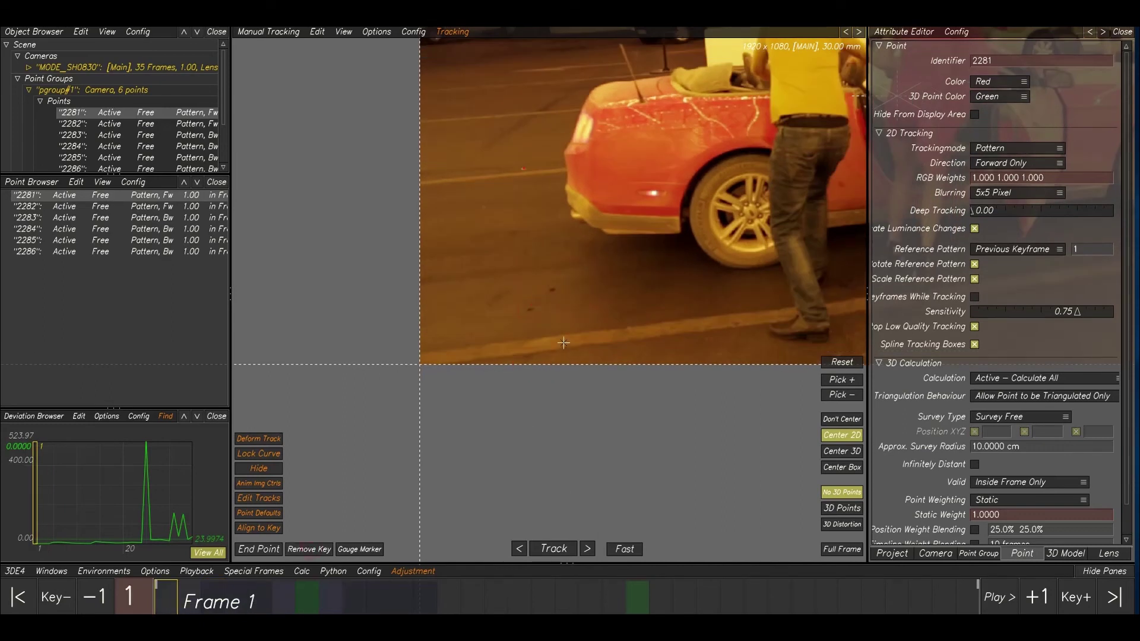
Set point 2281's tracking direction to Backward Only and track it from frame 3 back to frame 1.
key(Right)
key(Right)
key(Right)
key(Left)
key(Left)
key(Right)
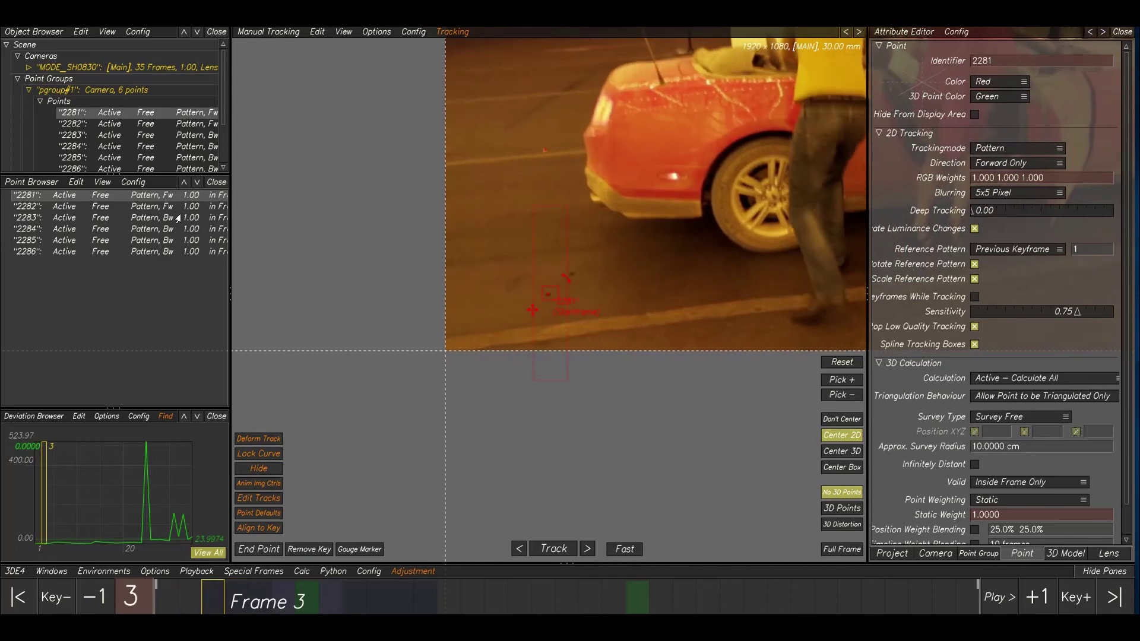
right_click(170, 195)
click(428, 331)
key(Left)
key(Left)
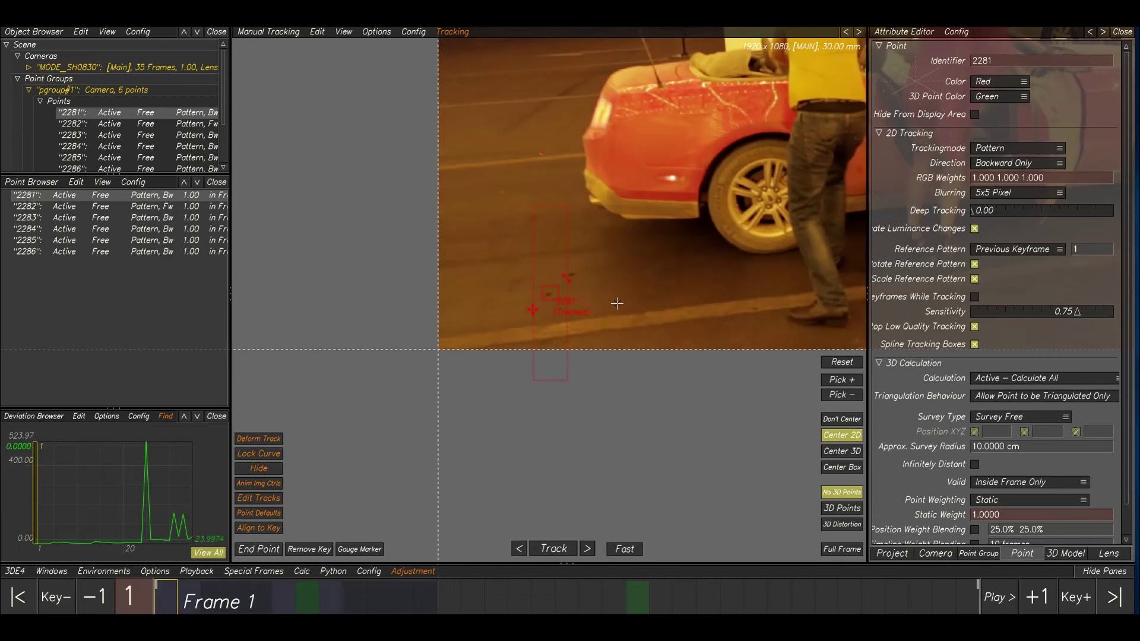
Calculate the camera and points from all six tracked points.
mouse_move(174, 594)
mouse_down()
mouse_move(828, 596)
mouse_move(167, 595)
mouse_up()
key(alt+c)
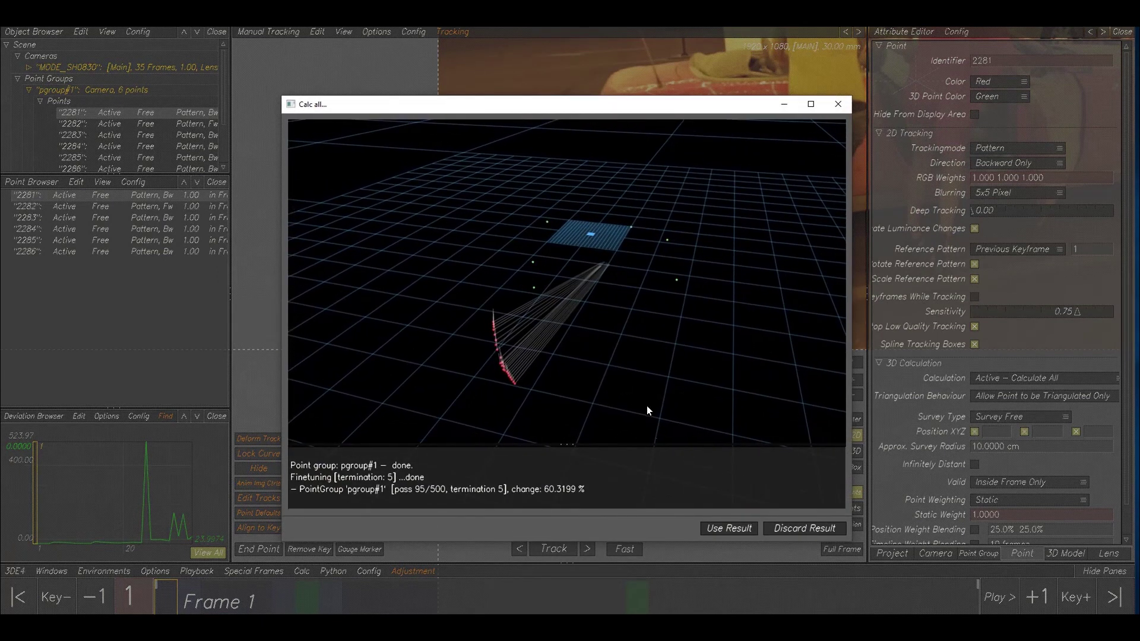